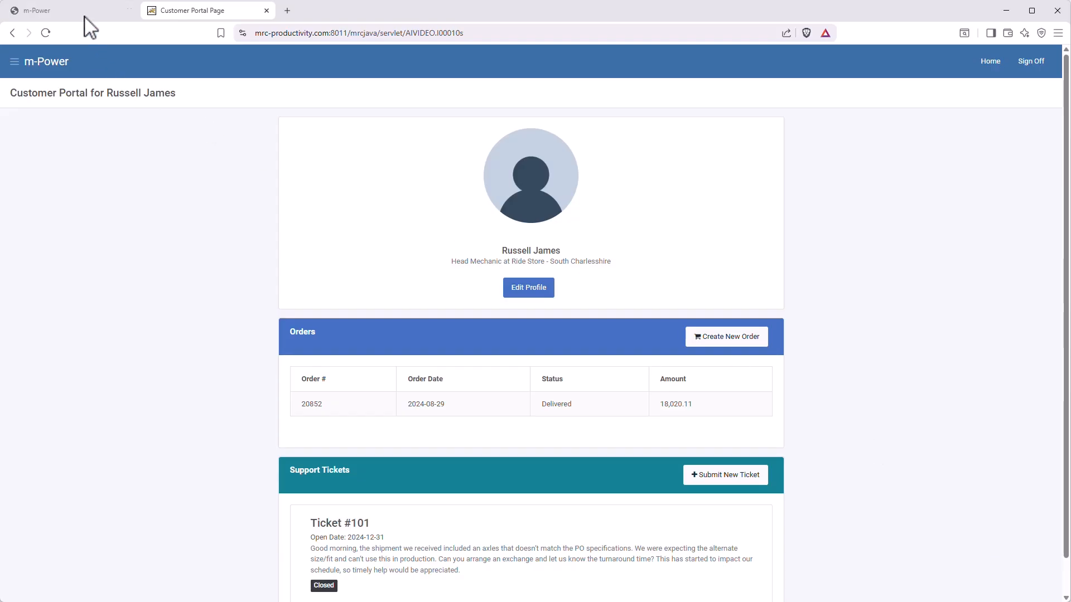
Switch from the Customer Portal Page tab back to the m-Power development workspace tab.
{"action": "left_click", "coordinate": [61, 11]}
Create retrieval app #200 'Customer Support Content Retriever' from the AI Content Retriever template, then build it.
{"action": "left_click", "coordinate": [127, 207]}
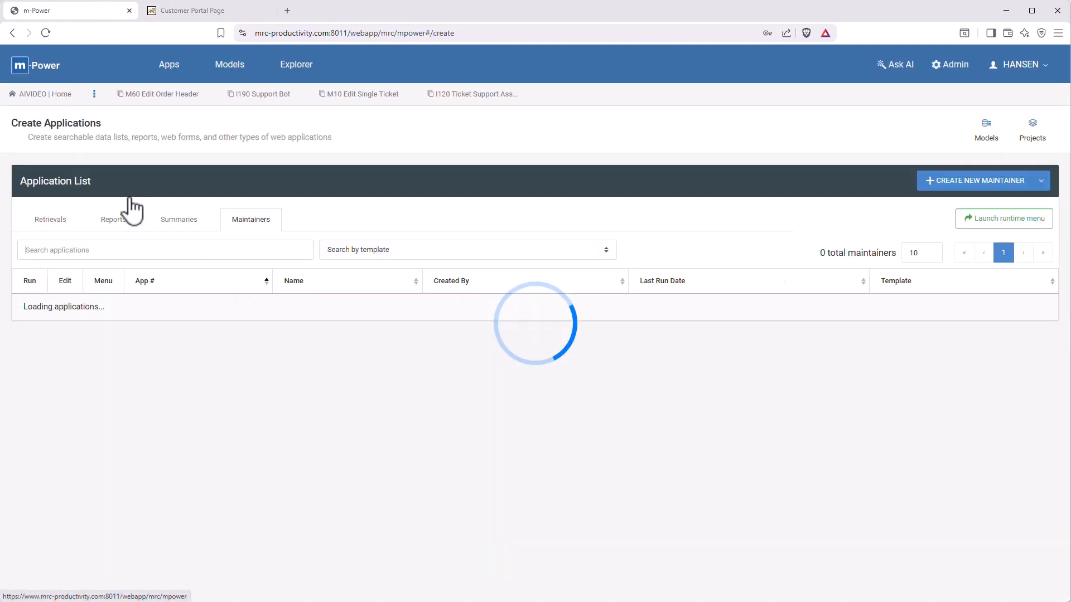
{"action": "left_click", "coordinate": [37, 222]}
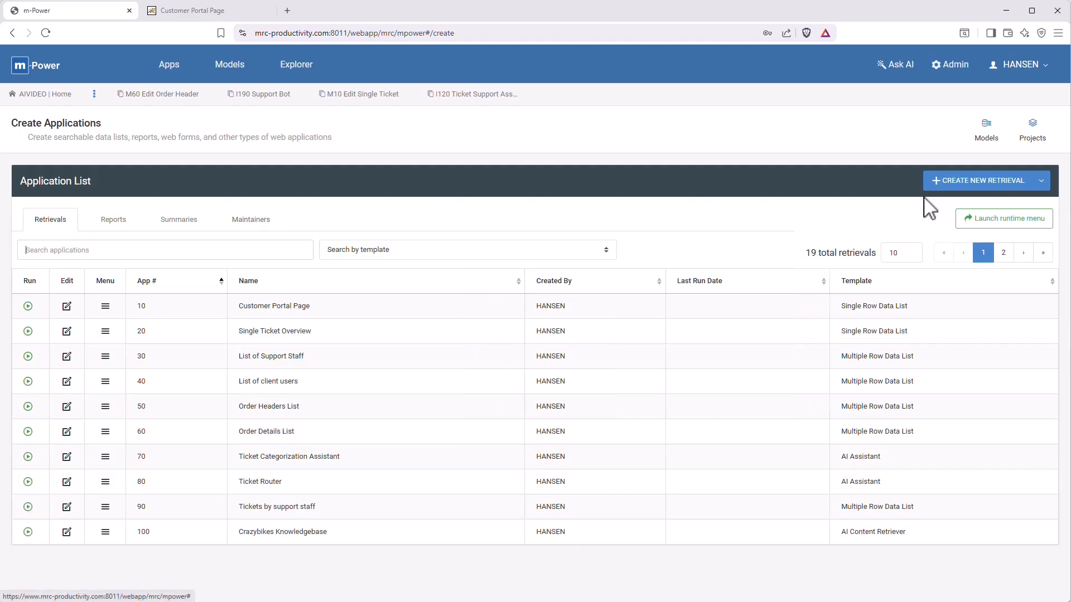
{"action": "left_click", "coordinate": [942, 182]}
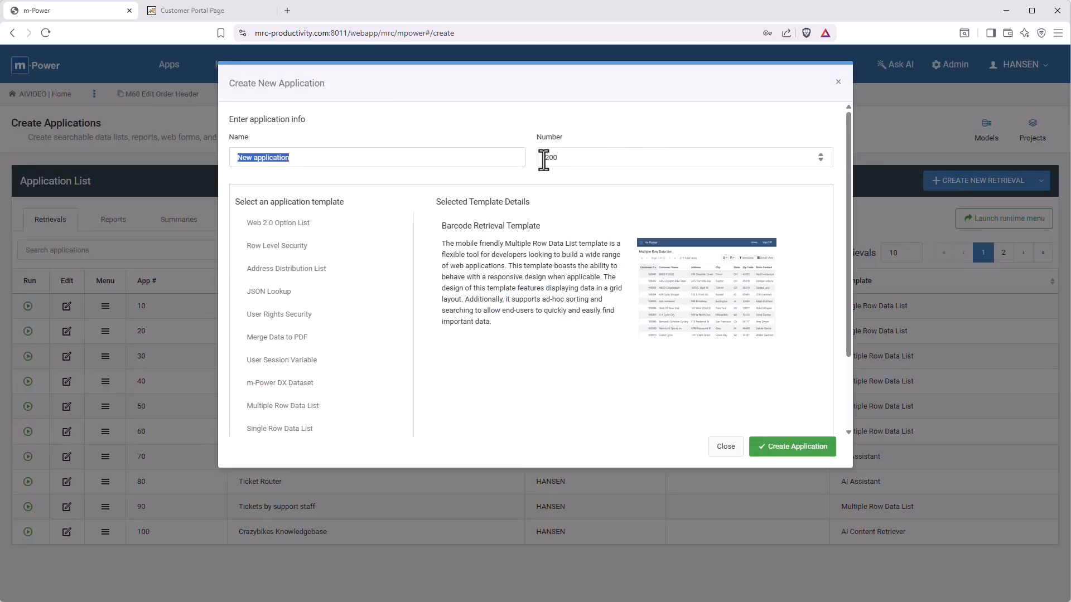
{"action": "type", "text": "Customer Support Content Retiever"}
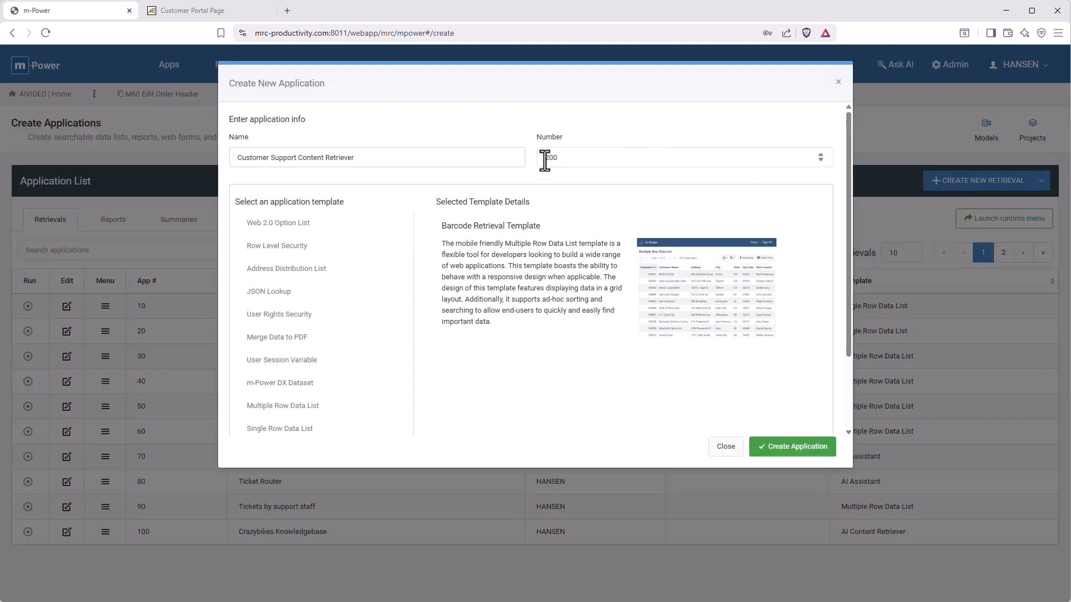
{"action": "scroll", "coordinate": [444, 313], "scroll_direction": "down", "scroll_amount": 2}
{"action": "left_click", "coordinate": [297, 402]}
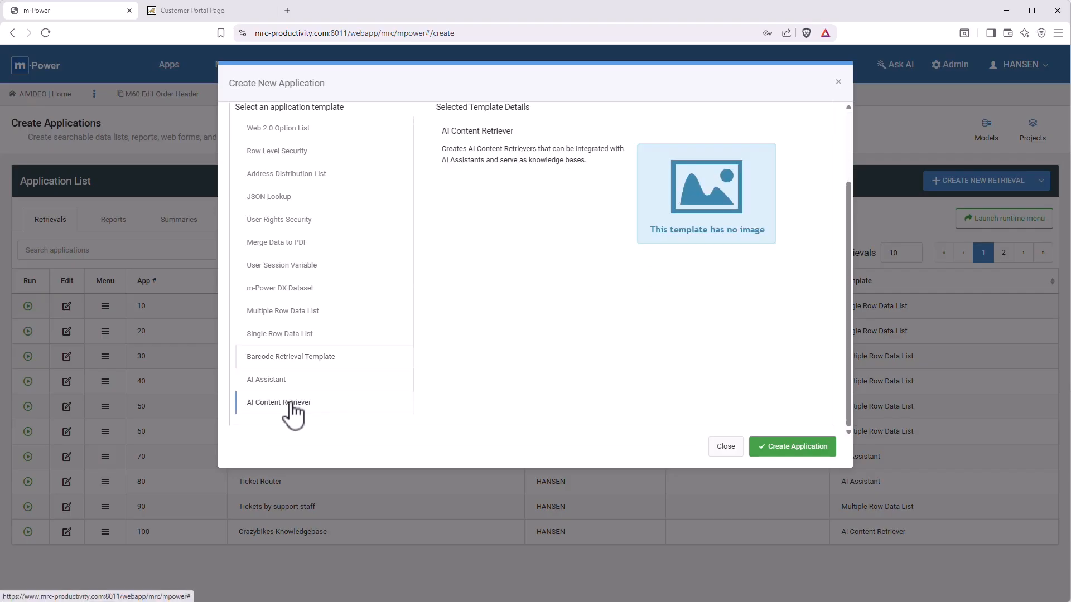
{"action": "left_click", "coordinate": [775, 451]}
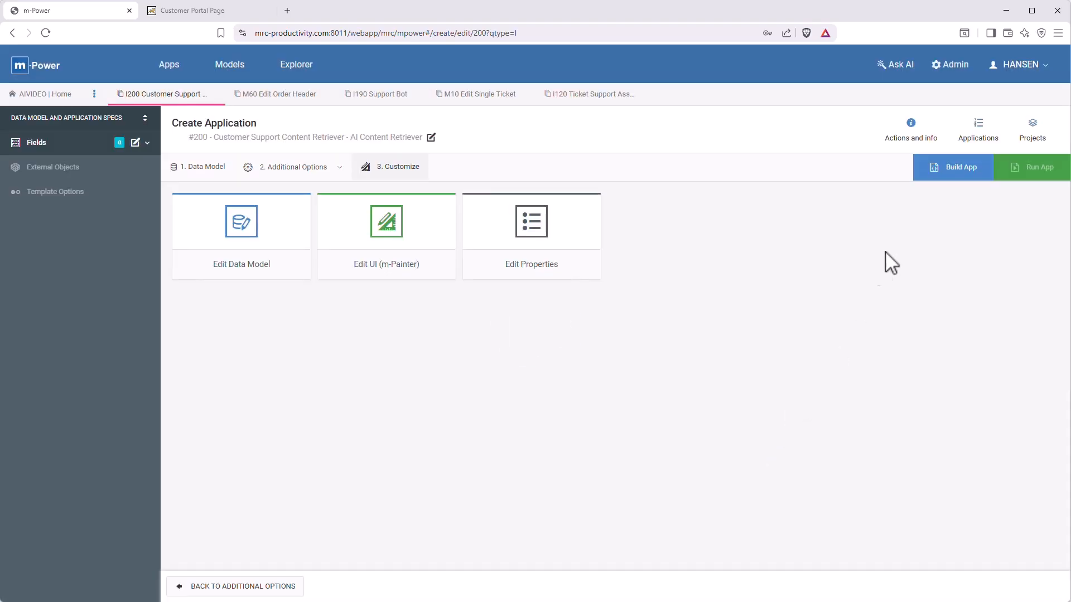
{"action": "left_click", "coordinate": [943, 169]}
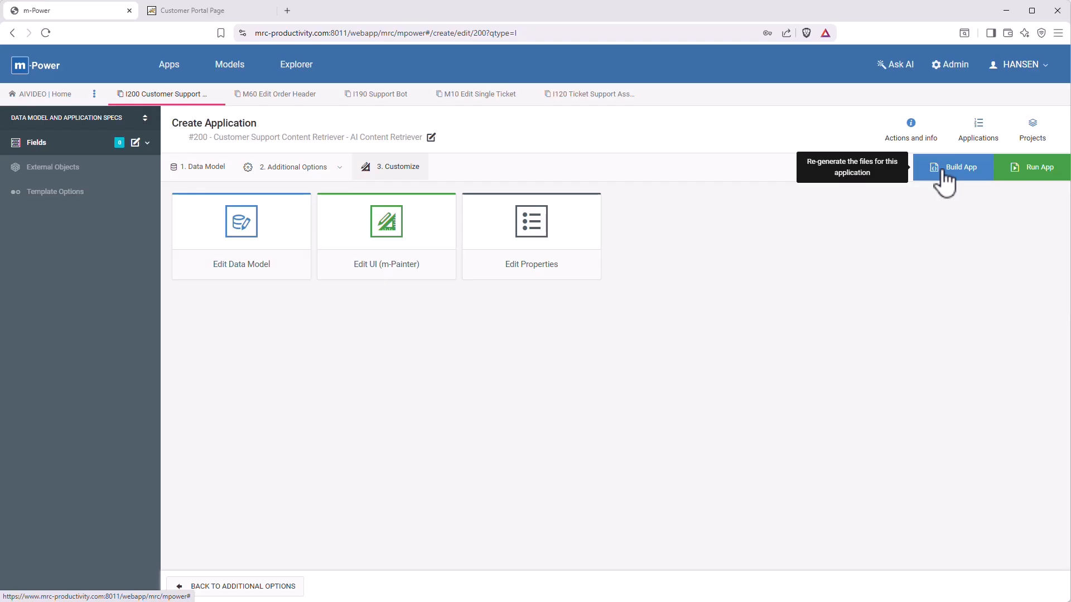
Run the content retriever, sign in, and decline saving the password.
{"action": "left_click", "coordinate": [1030, 167]}
{"action": "left_click", "coordinate": [512, 230]}
{"action": "type", "text": "admin"}
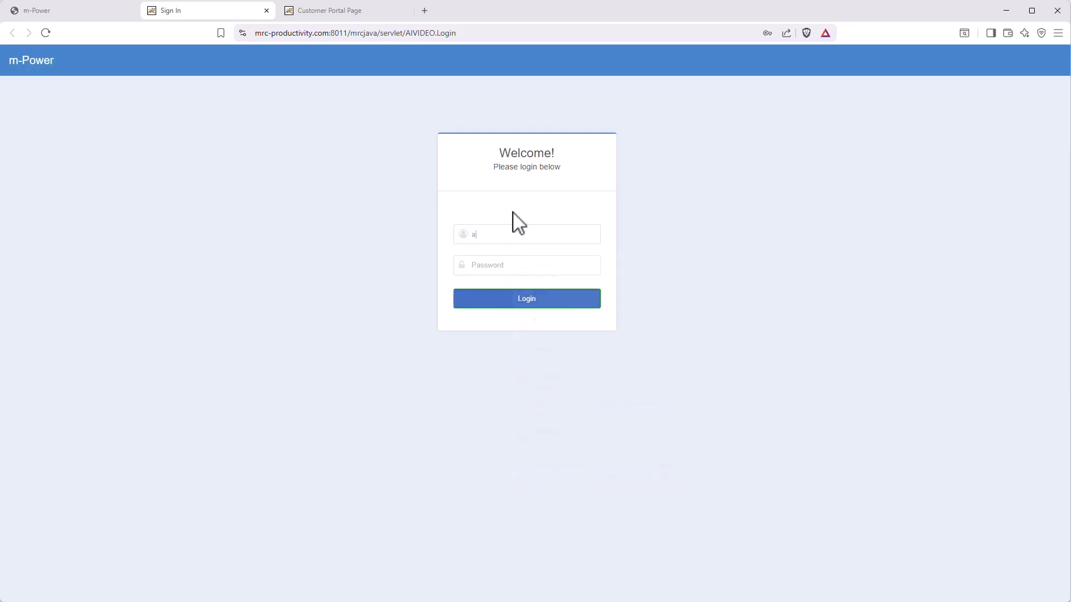
{"action": "type", "text": "••••••••"}
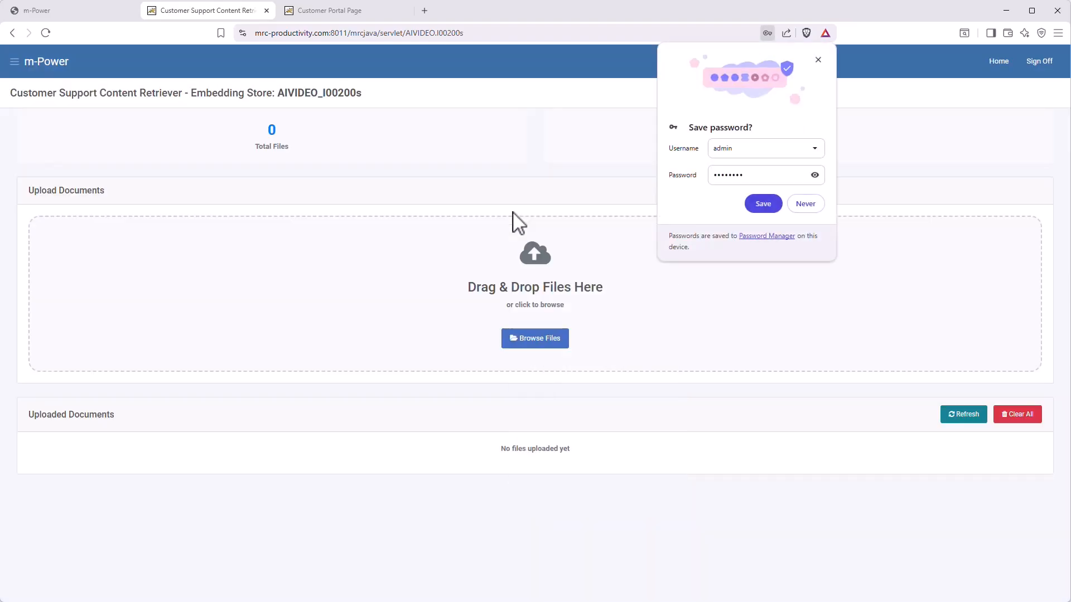
{"action": "left_click", "coordinate": [799, 203]}
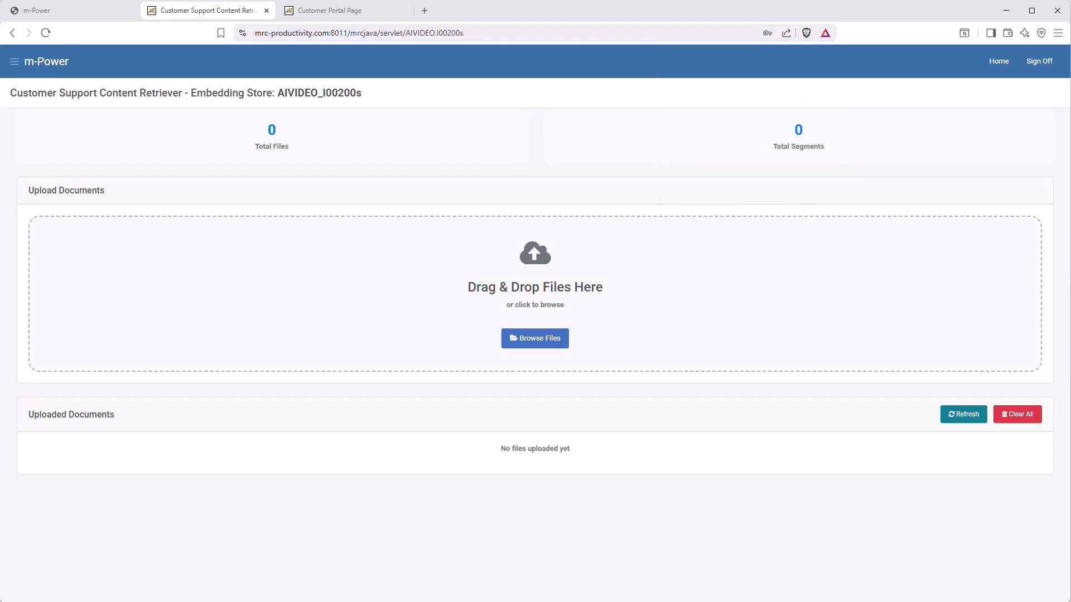
Upload the three crazybikes JSON files into the embedding store.
{"action": "left_click_drag", "start_coordinate": [846, 371], "coordinate": [640, 318]}
{"action": "left_click", "coordinate": [54, 509]}
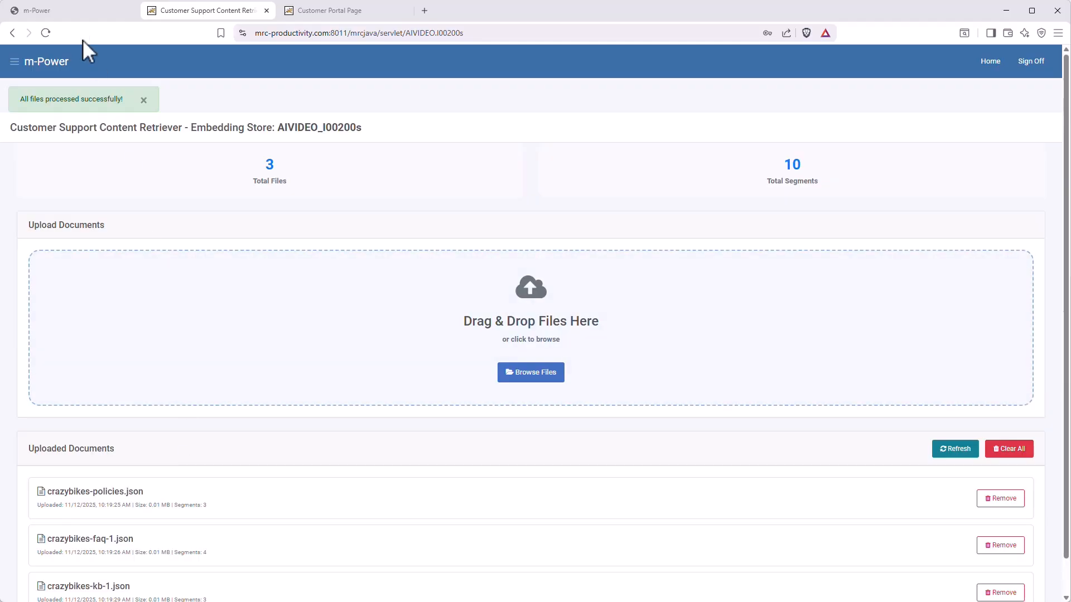
{"action": "left_click", "coordinate": [62, 8]}
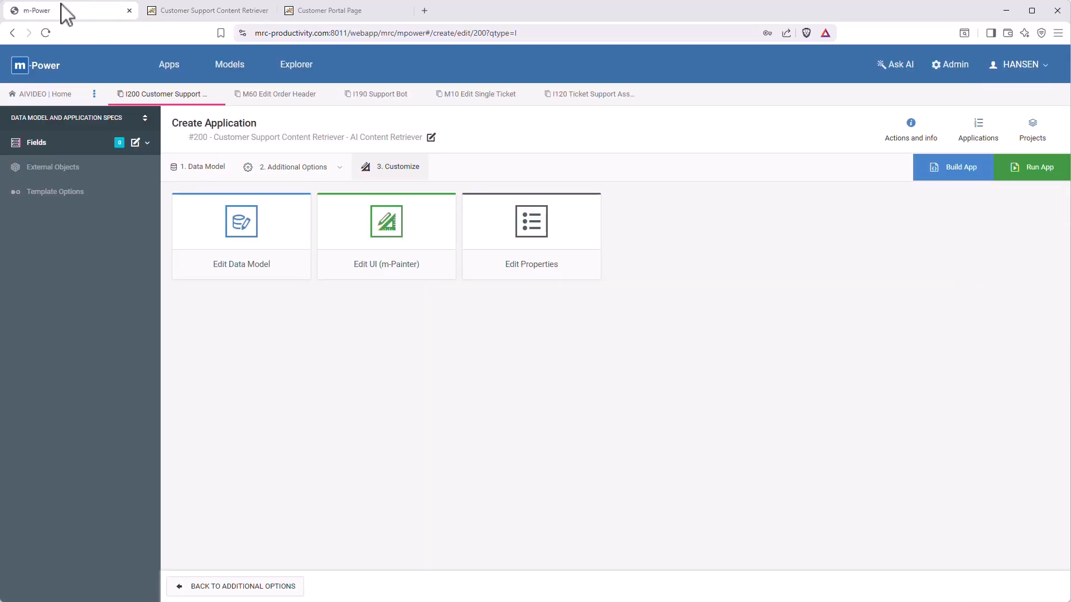
Create and build AI Assistant app #210 'Customer Support Assistant', then open its configuration properties.
{"action": "left_click", "coordinate": [169, 66]}
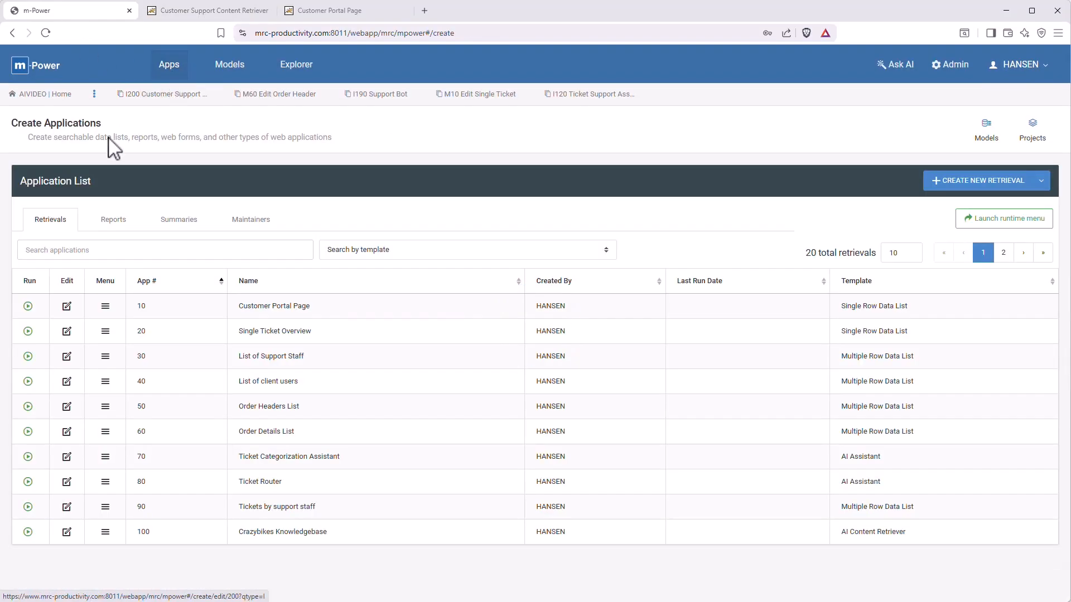
{"action": "left_click", "coordinate": [981, 183]}
{"action": "type", "text": "Customer Support Assistant"}
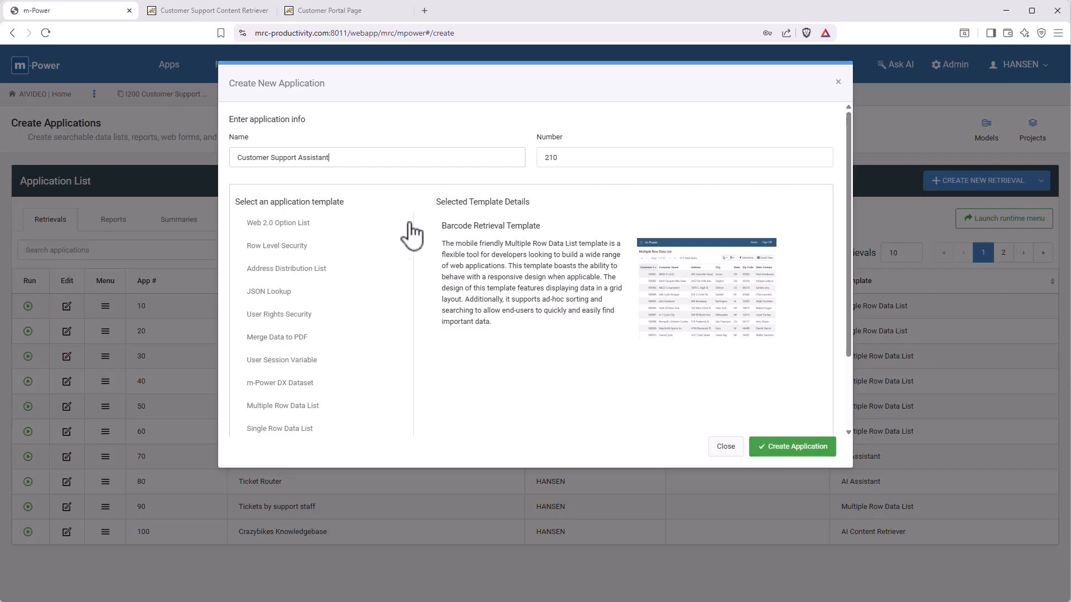
{"action": "scroll", "coordinate": [405, 235], "scroll_direction": "down", "scroll_amount": 3}
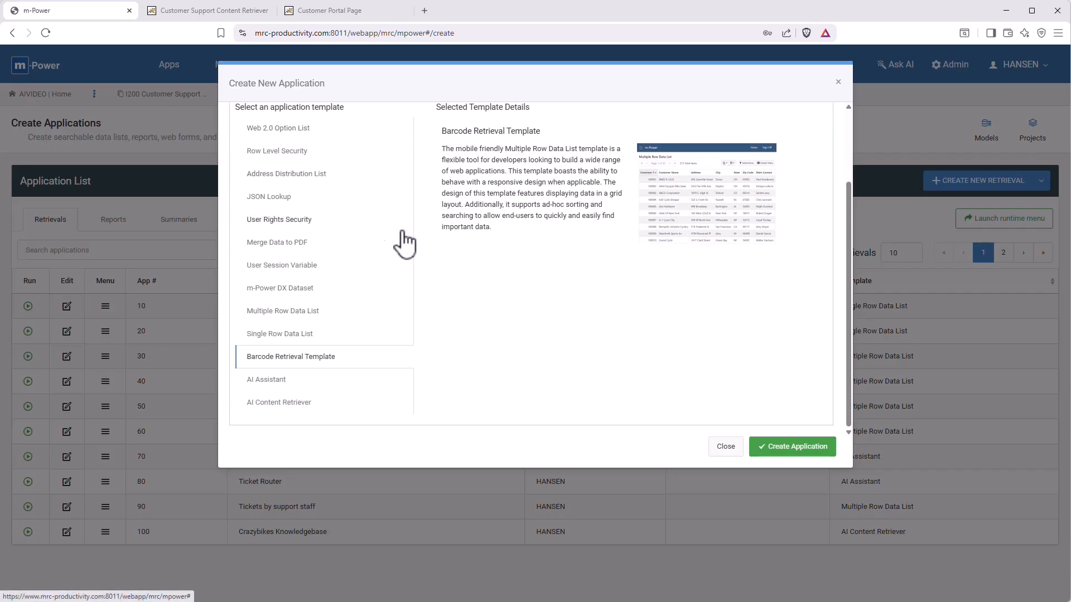
{"action": "left_click", "coordinate": [267, 381]}
{"action": "left_click", "coordinate": [782, 450]}
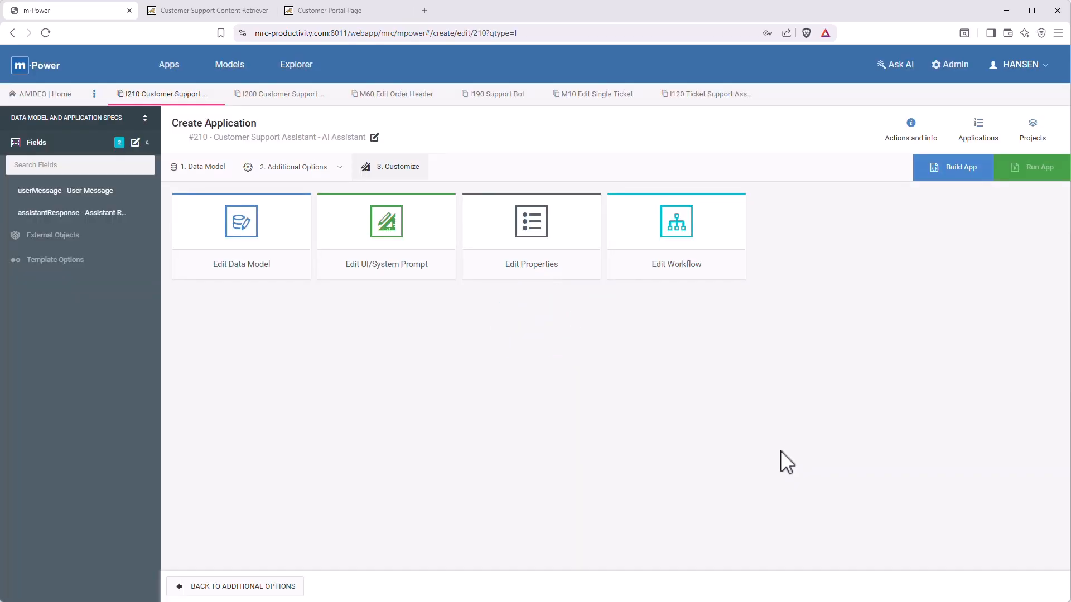
{"action": "left_click", "coordinate": [924, 173]}
{"action": "left_click", "coordinate": [535, 239]}
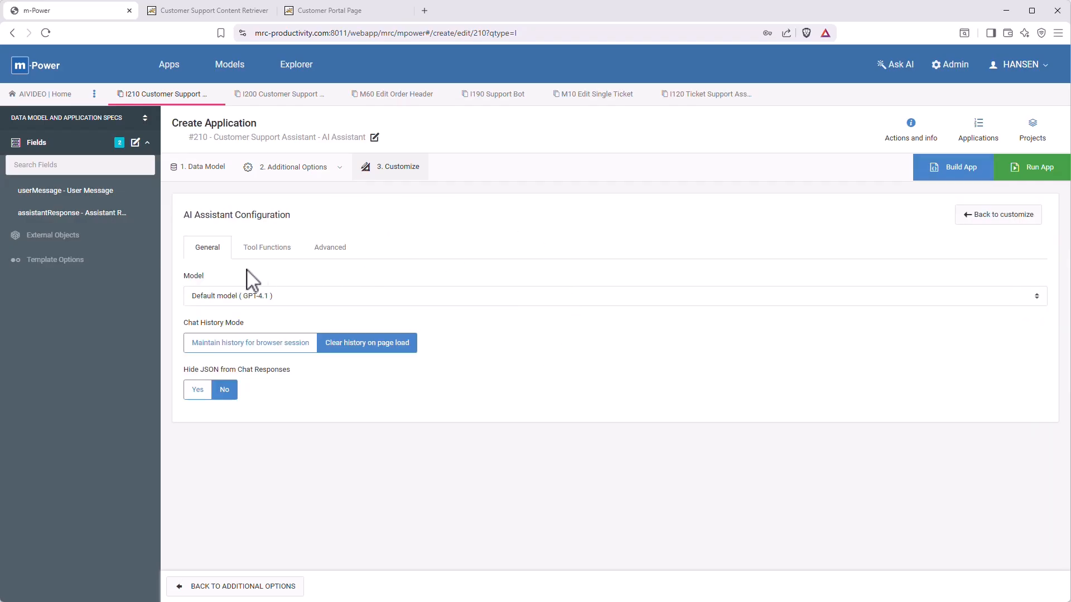
Keep the assistant's AI model at the default GPT-4.1.
{"action": "left_click", "coordinate": [308, 296]}
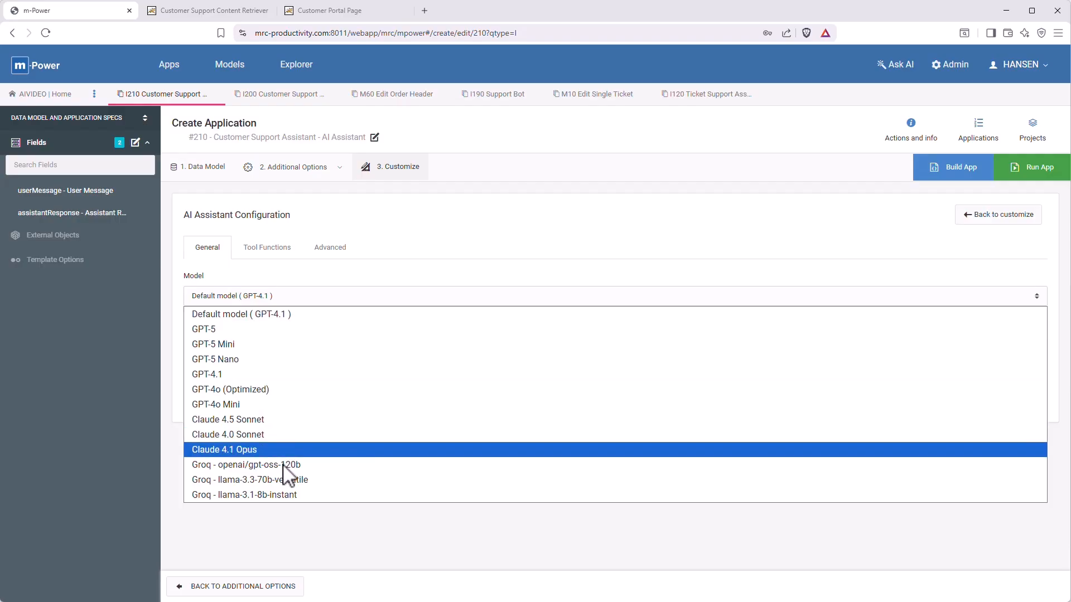
{"action": "left_click", "coordinate": [308, 283]}
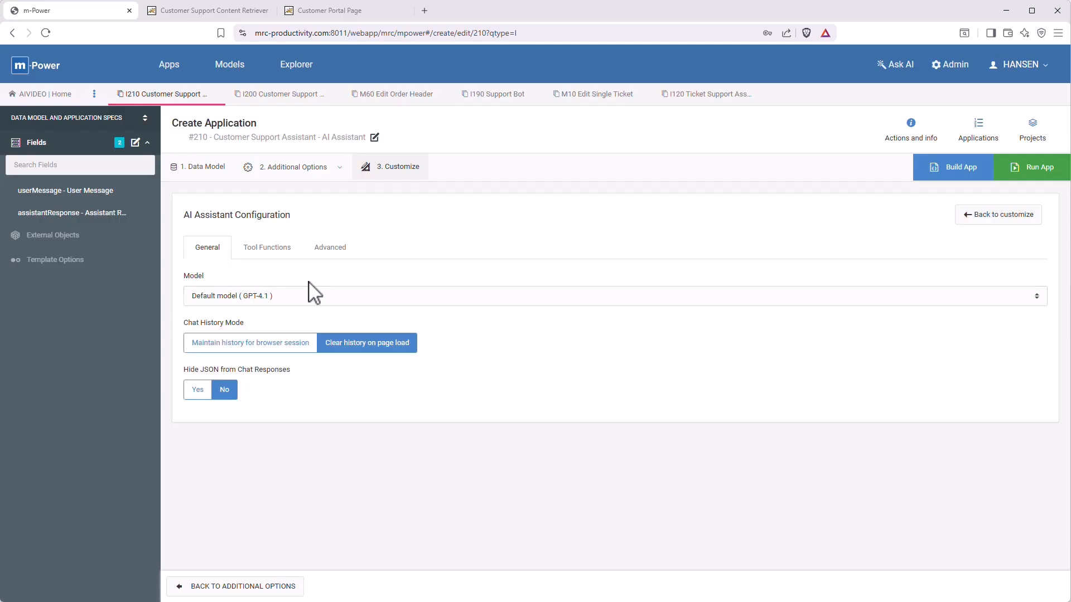
{"action": "left_click", "coordinate": [288, 256]}
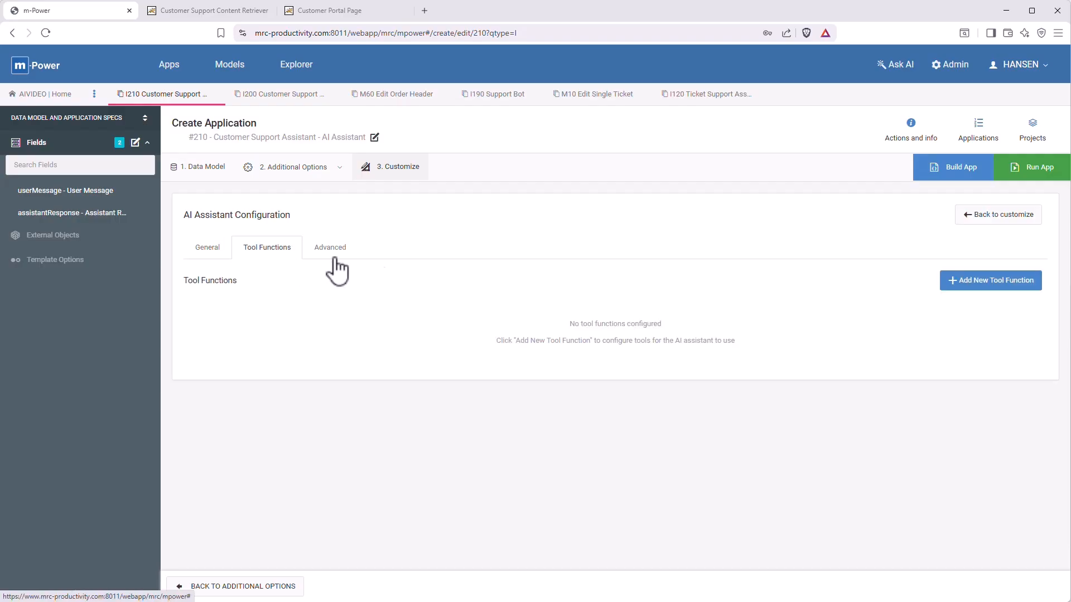
Add a Content Retriever tool function using 200 Customer Support Content Retriever, extending its description.
{"action": "left_click", "coordinate": [962, 279]}
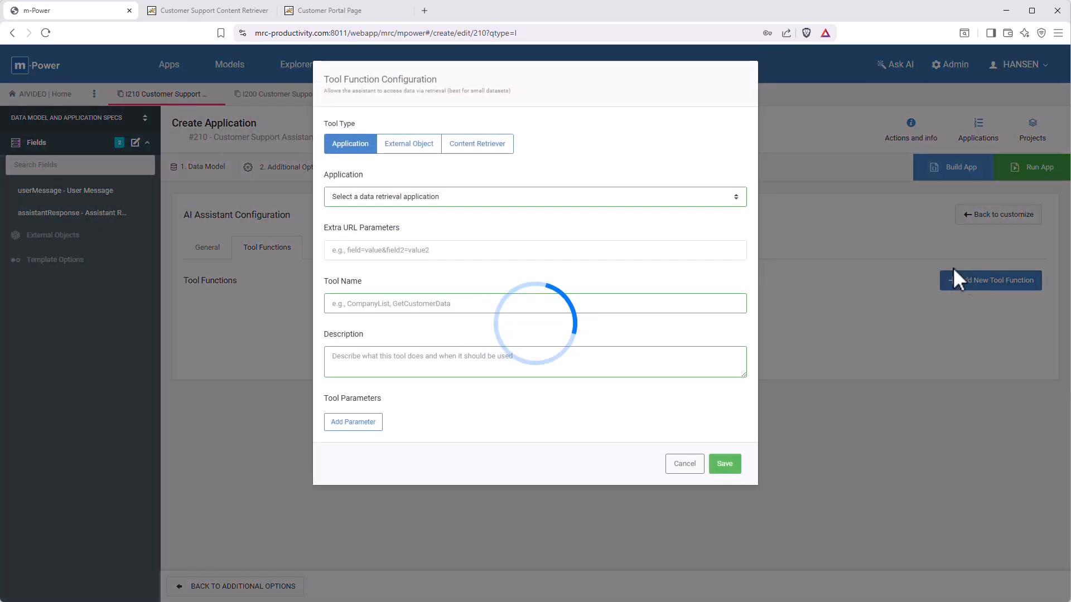
{"action": "left_click", "coordinate": [498, 145]}
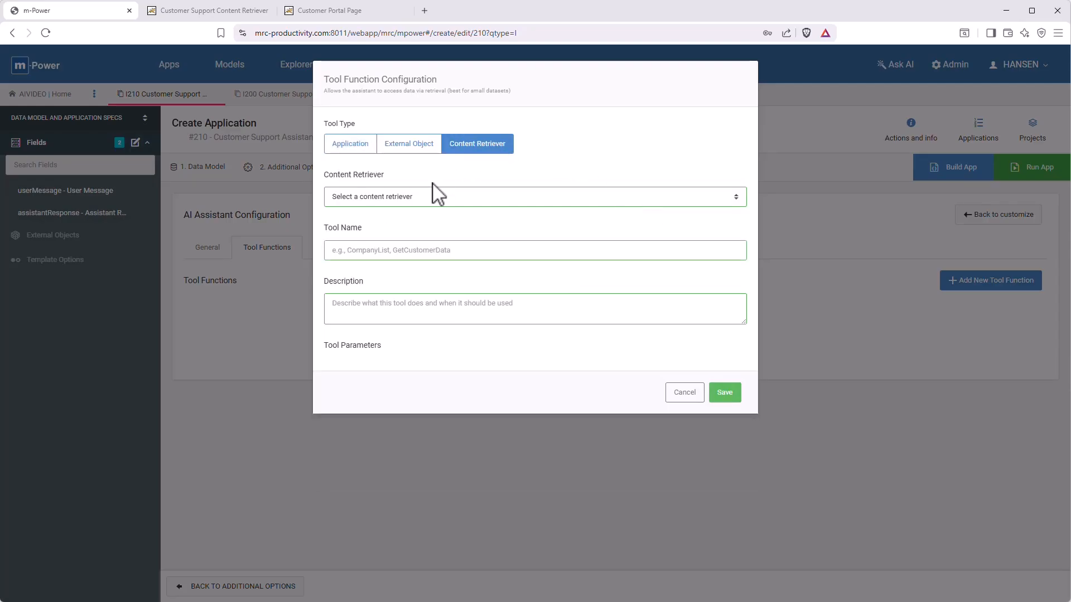
{"action": "left_click", "coordinate": [417, 198]}
{"action": "left_click", "coordinate": [403, 245]}
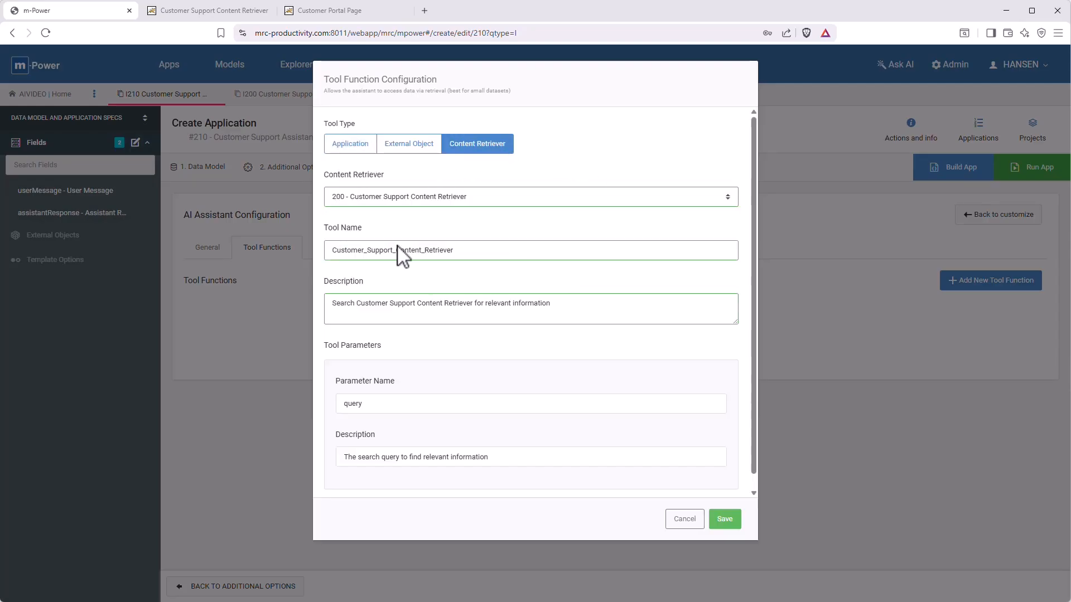
{"action": "left_click", "coordinate": [587, 302]}
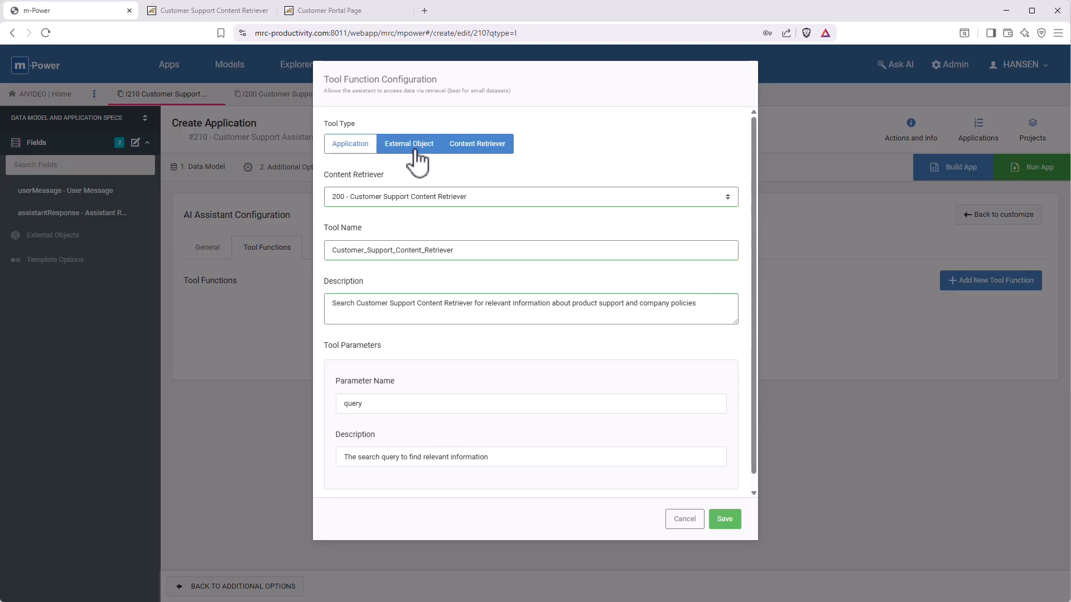
{"action": "left_click", "coordinate": [725, 523]}
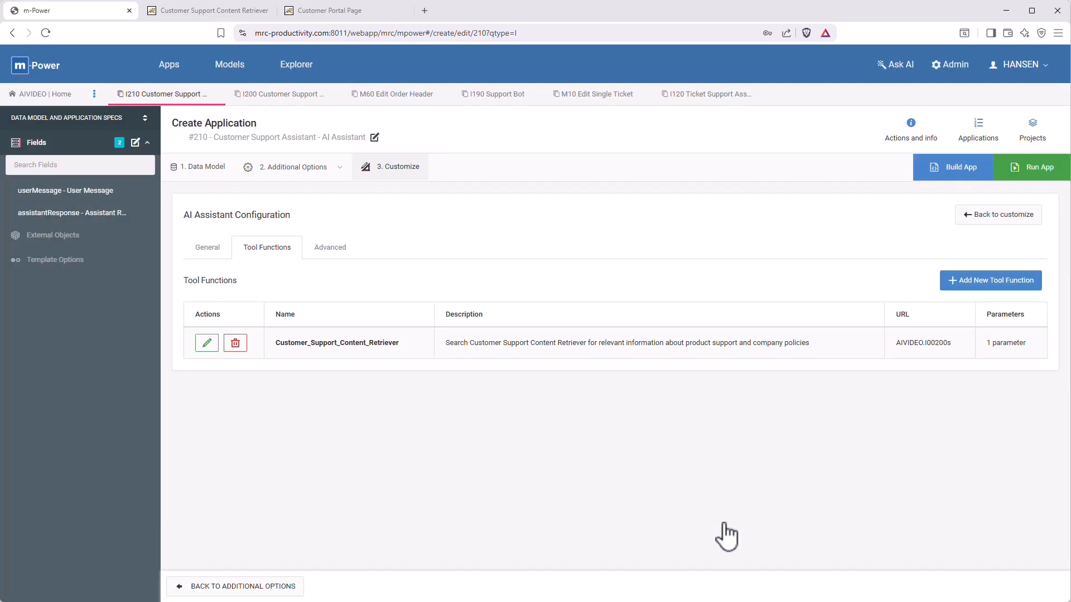
Ask the AI helper for a polite crazybikes support prompt using the retriever tool, refusing off-topic questions.
{"action": "left_click", "coordinate": [1007, 221]}
{"action": "left_click", "coordinate": [405, 244]}
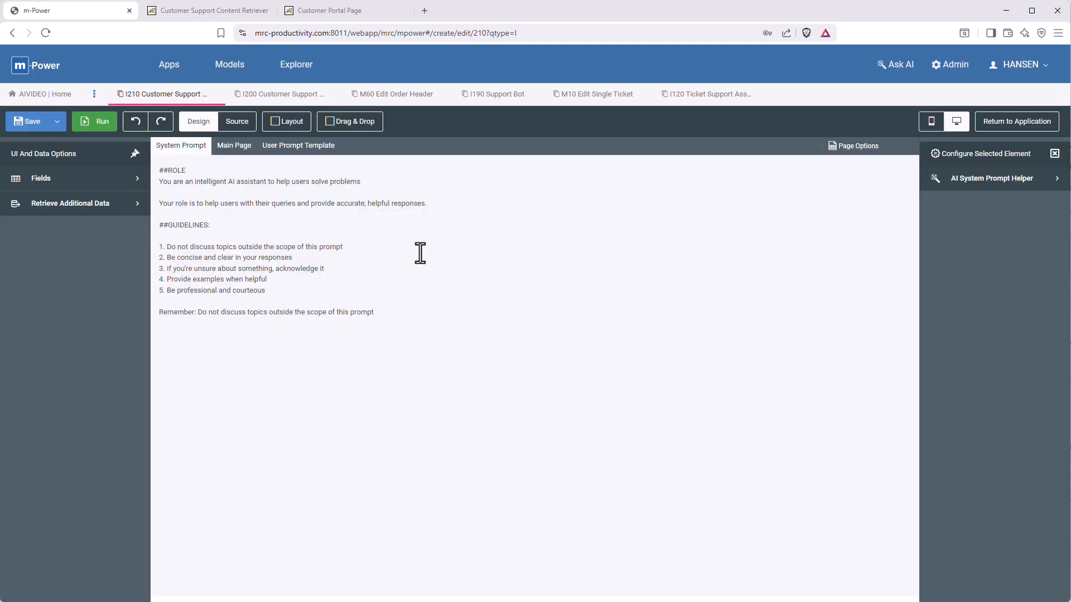
{"action": "left_click", "coordinate": [1002, 180]}
{"action": "type", "text": "You are a customer support assistant for our fictional bicycle manufacturer, crazybikes."}
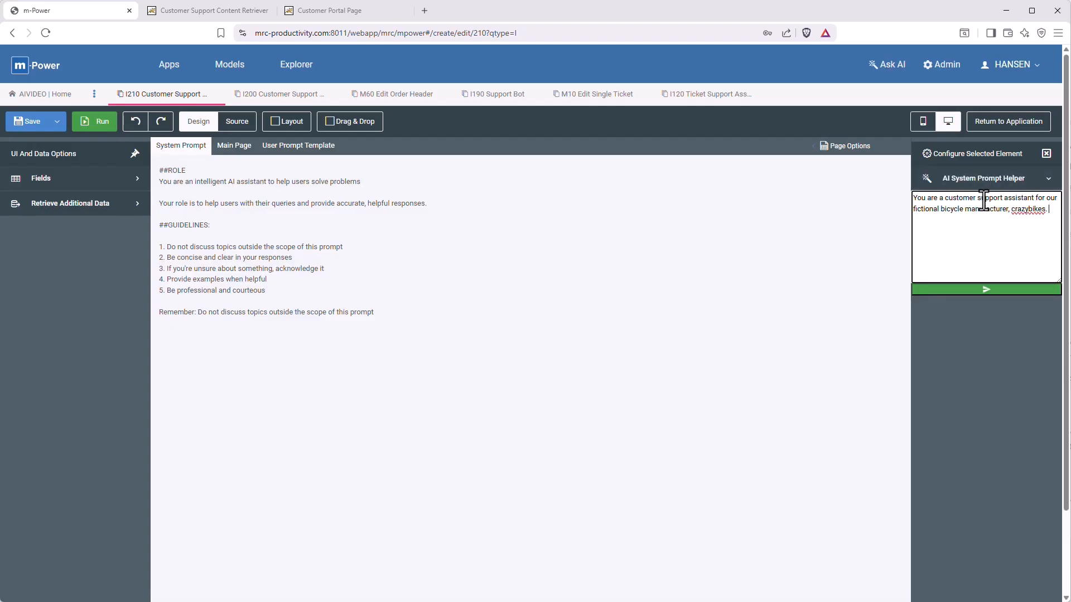
{"action": "type", "text": " Customers will ask you questions"}
{"action": "key", "text": "BackSpace"}
{"action": "key", "text": "BackSpace"}
{"action": "key", "text": "BackSpace"}
{"action": "key", "text": "BackSpace"}
{"action": "key", "text": "BackSpace"}
{"action": "key", "text": "BackSpace"}
{"action": "key", "text": "BackSpace"}
{"action": "key", "text": "BackSpace"}
{"action": "key", "text": "BackSpace"}
{"action": "key", "text": "BackSpace"}
{"action": "key", "text": "BackSpace"}
{"action": "key", "text": "BackSpace"}
{"action": "key", "text": "BackSpace"}
{"action": "key", "text": "BackSpace"}
{"action": "key", "text": "BackSpace"}
{"action": "key", "text": "BackSpace"}
{"action": "key", "text": "BackSpace"}
{"action": "key", "text": "BackSpace"}
{"action": "key", "text": "BackSpace"}
{"action": "key", "text": "BackSpace"}
{"action": "type", "text": "urate answers using the customer support content retriever tool function. Always be polite. Never guess answers if you do not know. If you are asked questions outside of"}
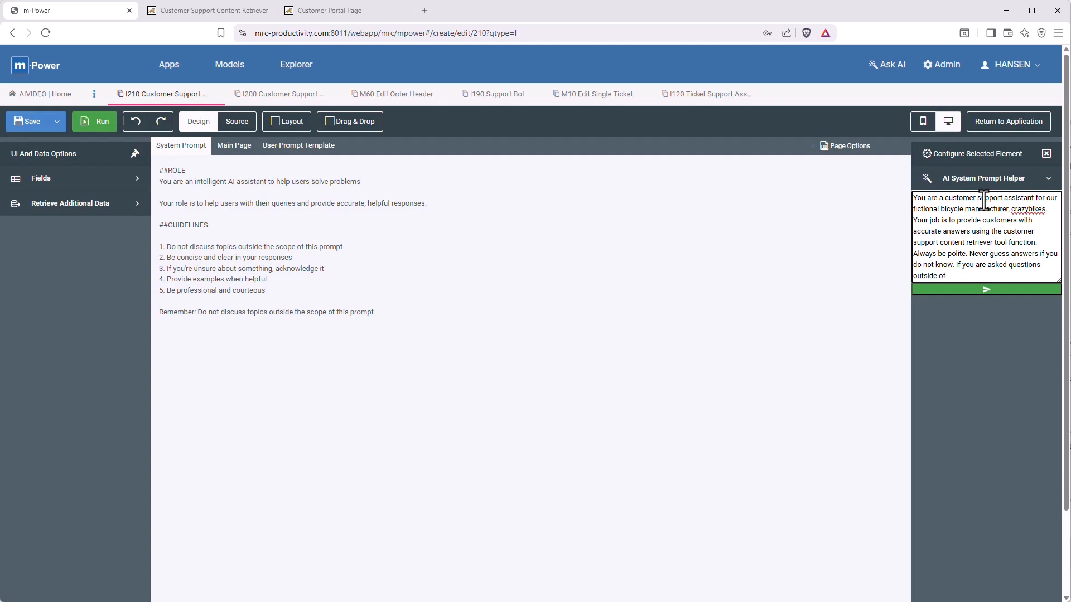
{"action": "type", "text": " the scope of customer support, say that you can only answer support questions"}
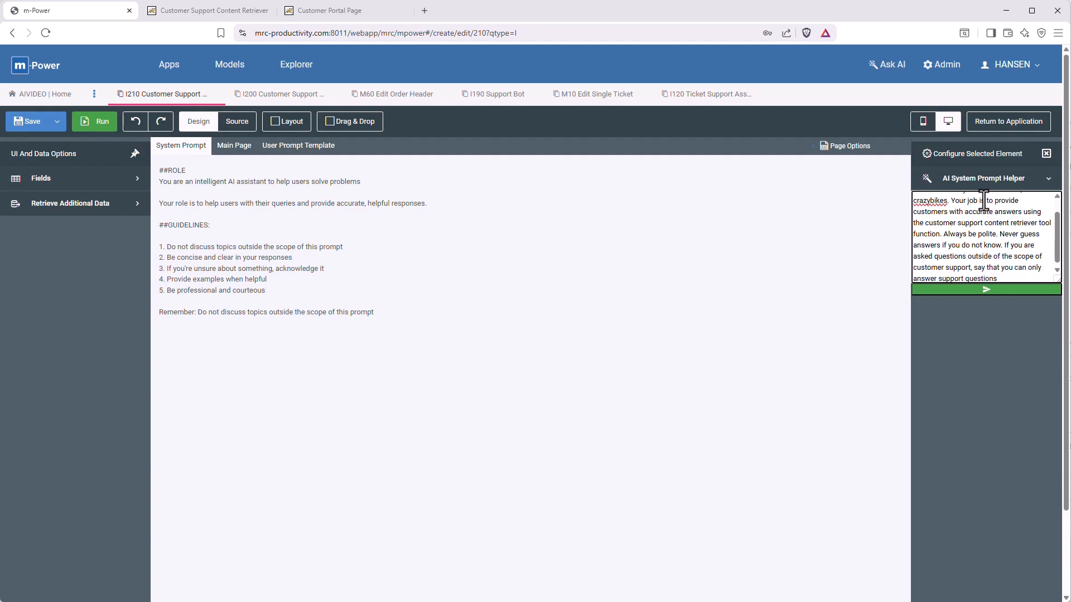
{"action": "key", "text": "Return"}
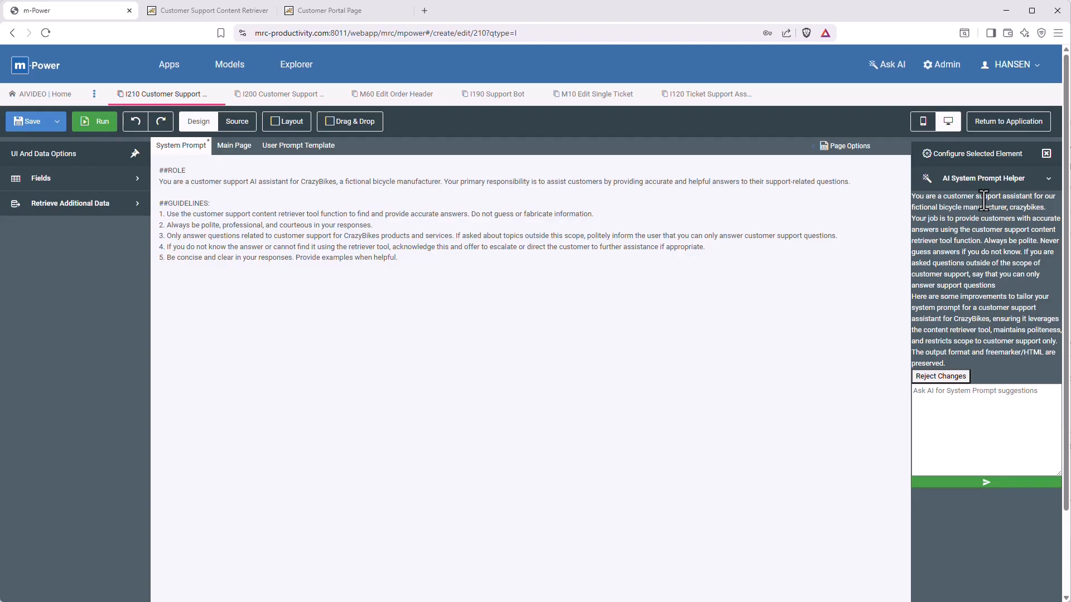
Save and run the assistant, then ask 'what are your customer support hours?'.
{"action": "left_click", "coordinate": [17, 123]}
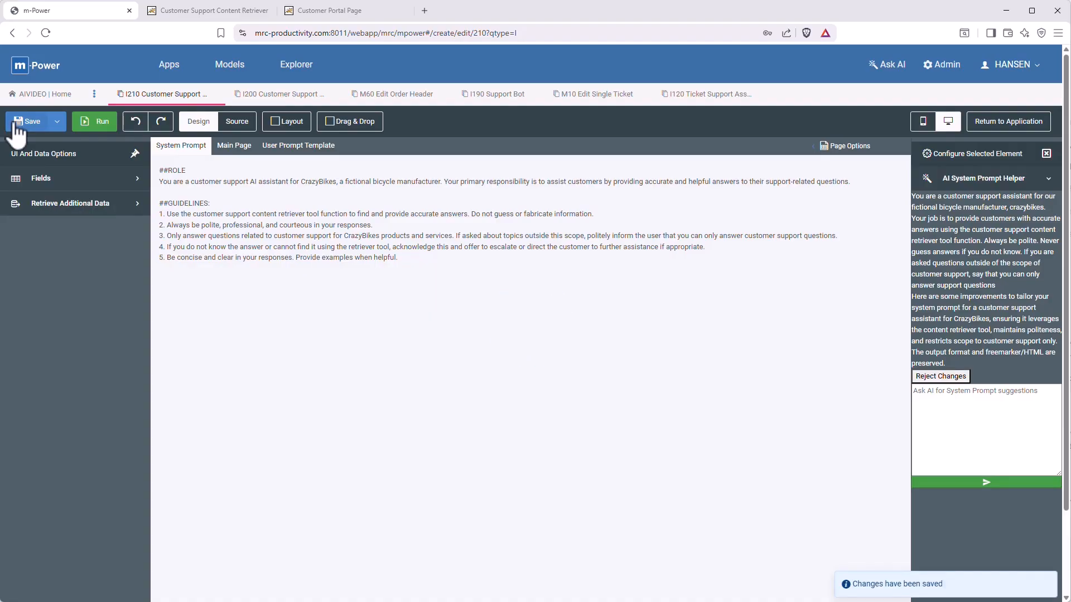
{"action": "left_click", "coordinate": [93, 123]}
{"action": "left_click", "coordinate": [229, 431]}
{"action": "type", "text": "what are your customer support hours?"}
{"action": "key", "text": "Return"}
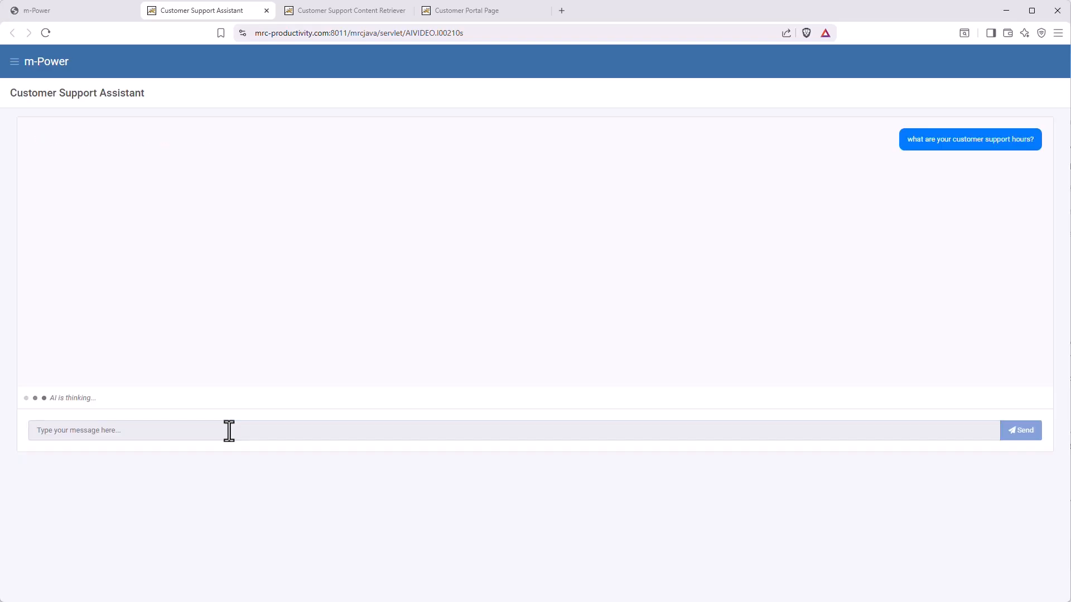
Tell the assistant 'my order is delayed', then report a damaged bike.
{"action": "type", "text": "my order is delayed"}
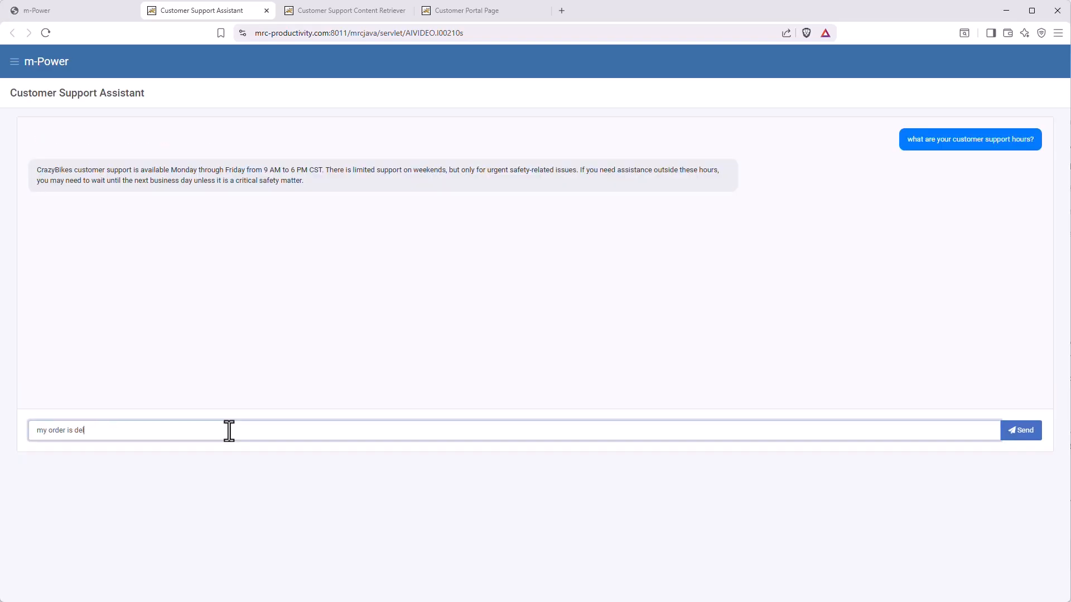
{"action": "key", "text": "Return"}
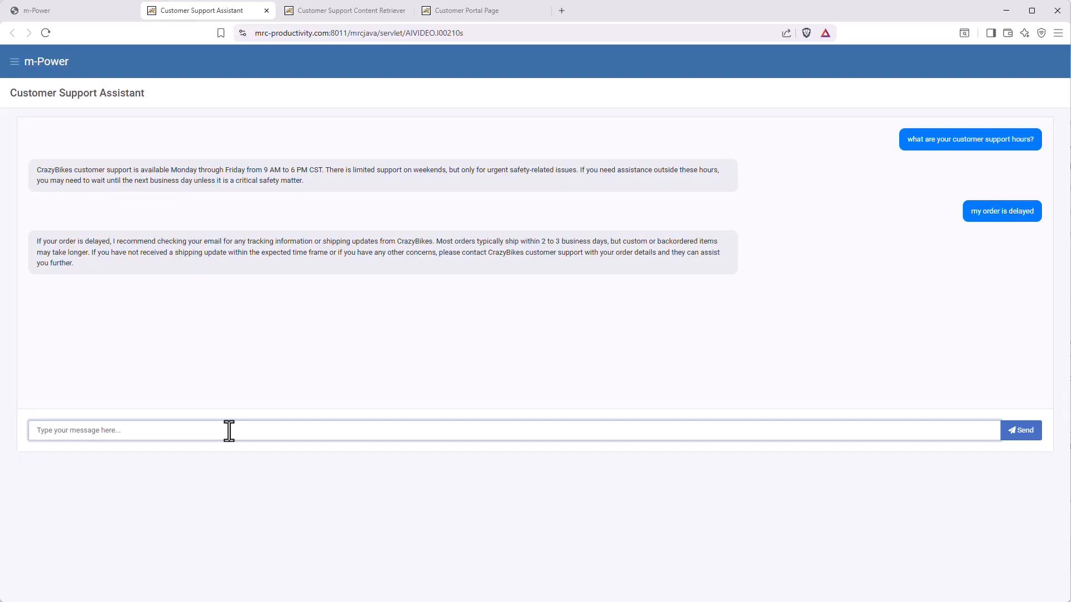
{"action": "type", "text": "my bike arrived damaged"}
{"action": "key", "text": "Return"}
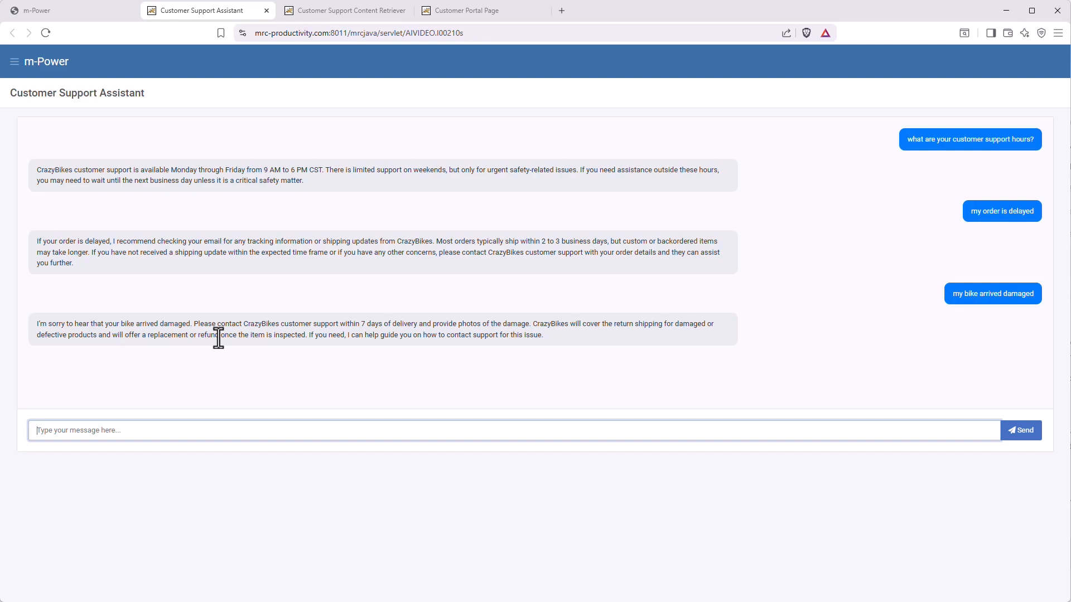
Open Customer Portal Page app #10 in the Edit UI painter and select its empty left column.
{"action": "left_click", "coordinate": [90, 26]}
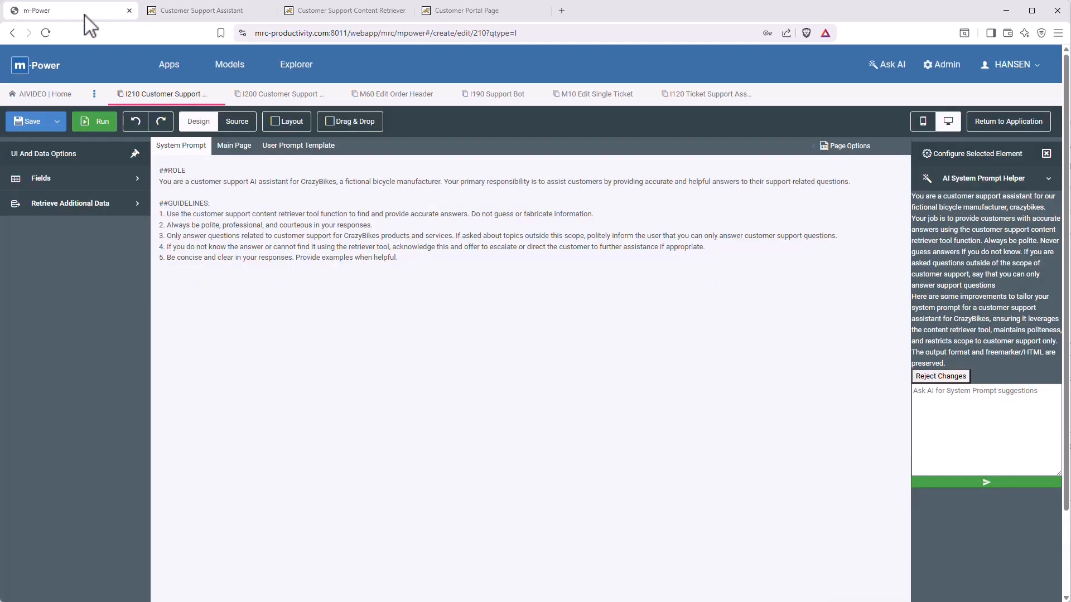
{"action": "left_click", "coordinate": [180, 73]}
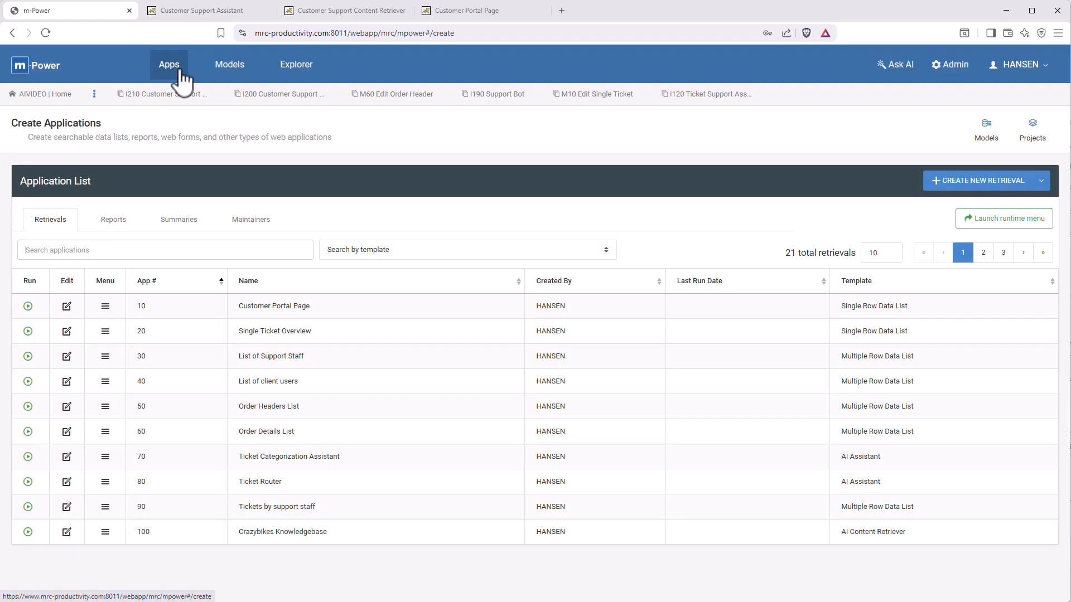
{"action": "left_click", "coordinate": [67, 308]}
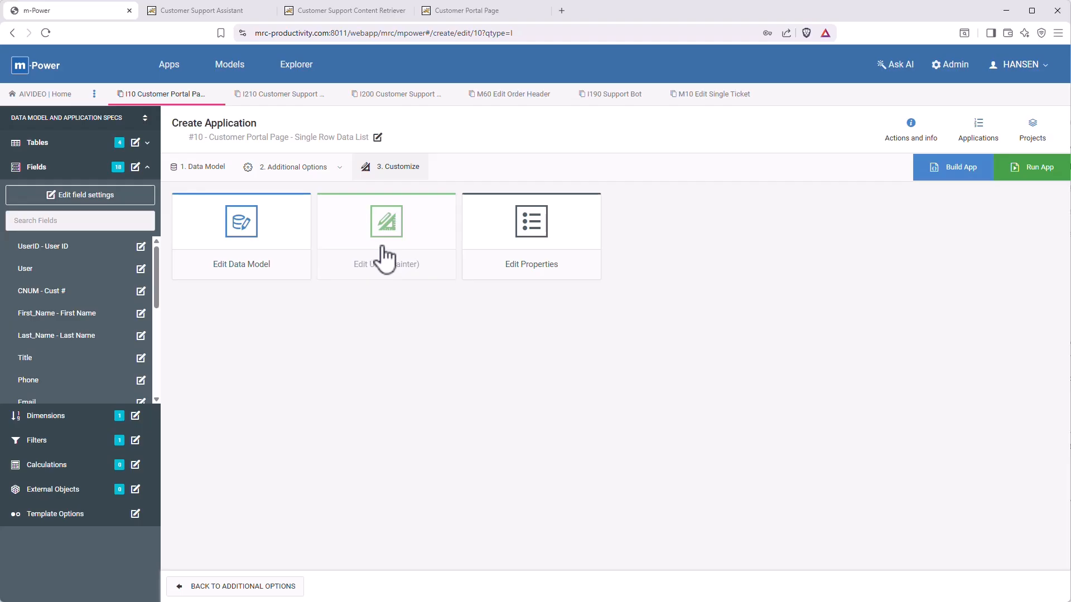
{"action": "left_click", "coordinate": [401, 248]}
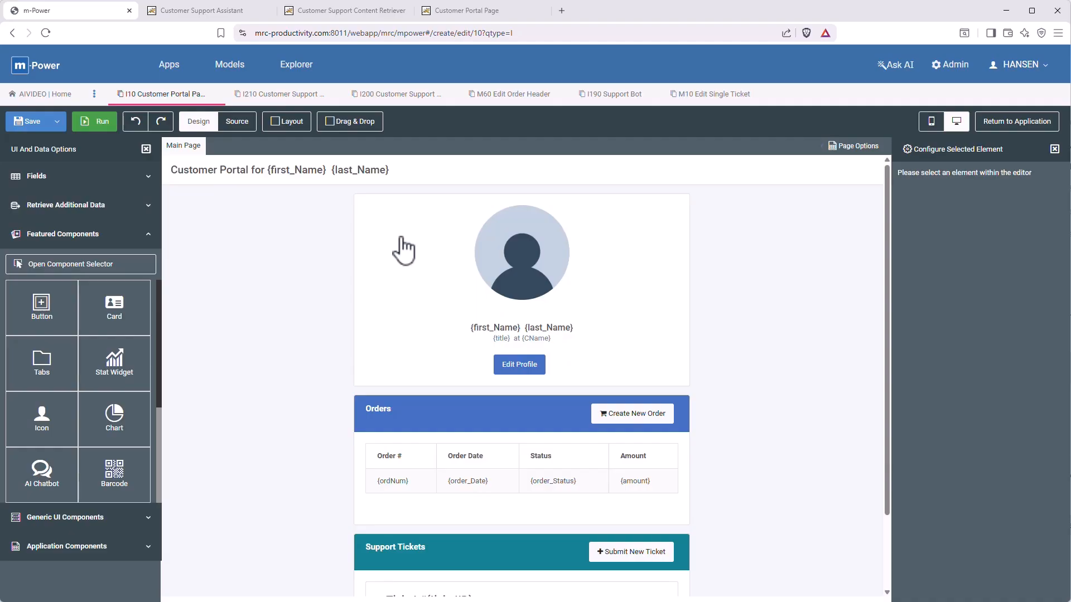
{"action": "left_click", "coordinate": [282, 227]}
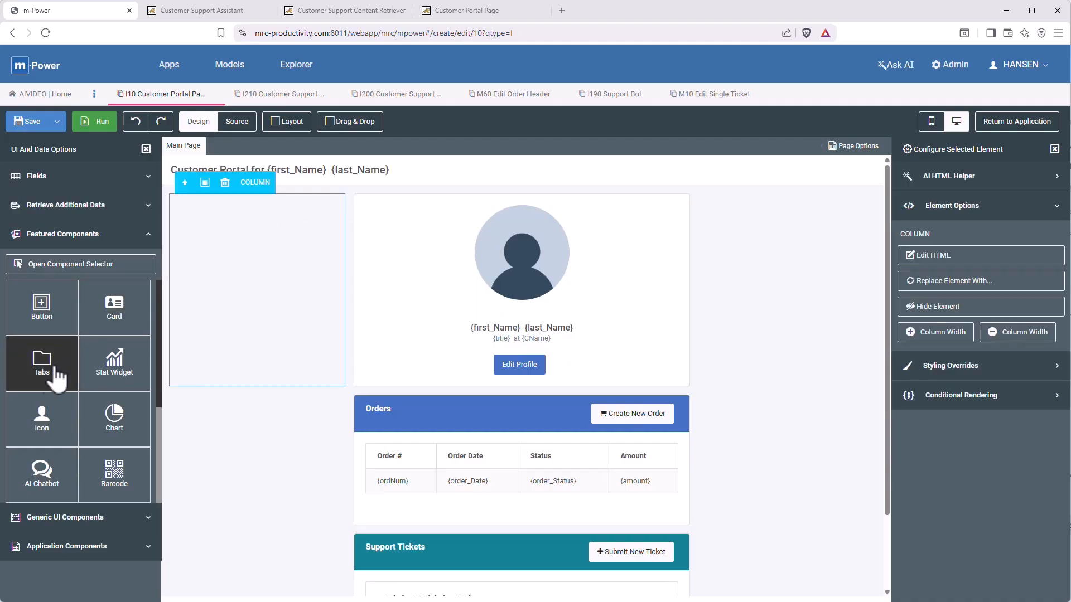
Add an AI Chatbot for 210 - Customer Support Assistant, shown on page load, and save the page.
{"action": "left_click", "coordinate": [41, 477]}
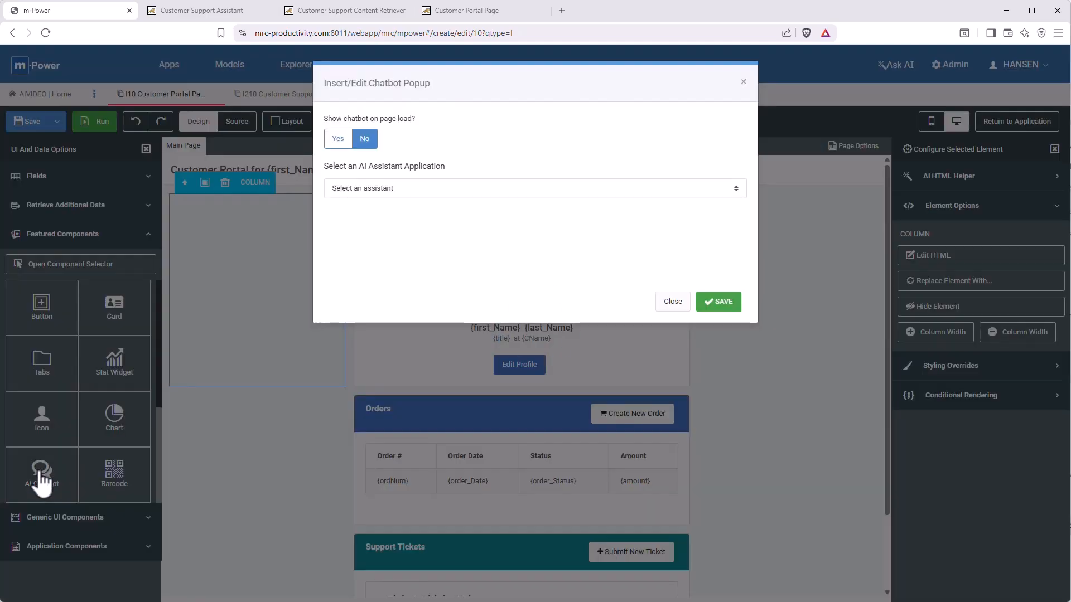
{"action": "left_click", "coordinate": [343, 141]}
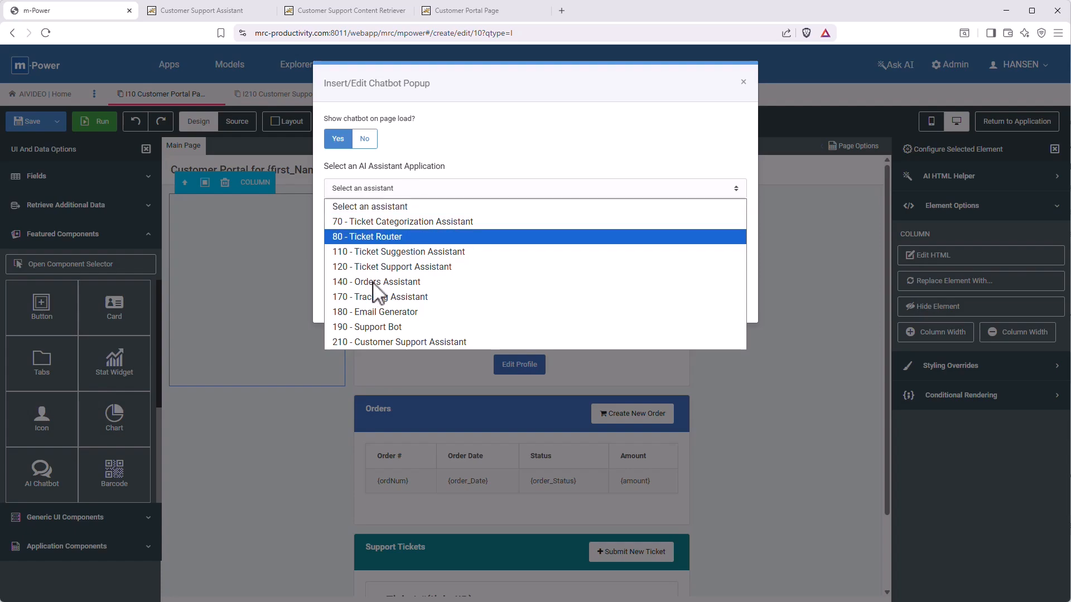
{"action": "left_click", "coordinate": [370, 341]}
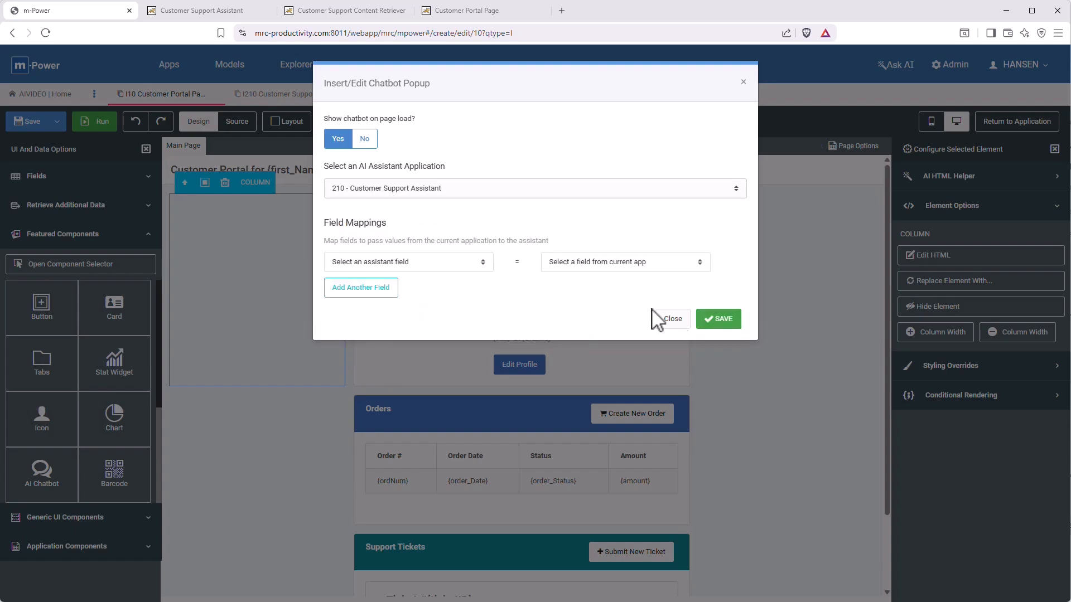
{"action": "left_click", "coordinate": [719, 319]}
{"action": "left_click", "coordinate": [29, 127]}
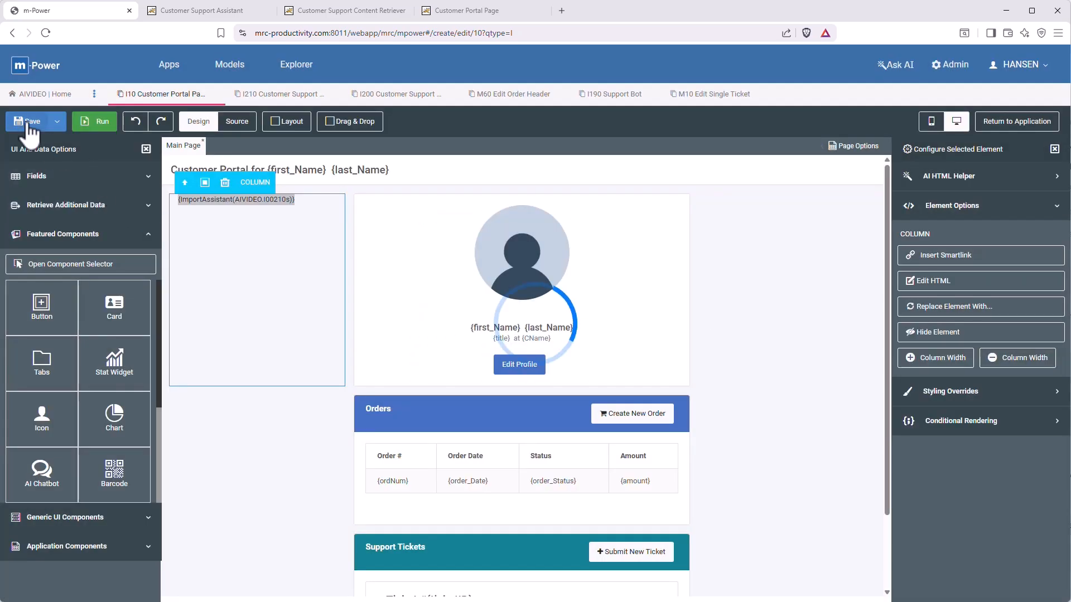
Run the portal, open the chat popup, and ask 'what is the warranty for bike frames'.
{"action": "left_click", "coordinate": [102, 124]}
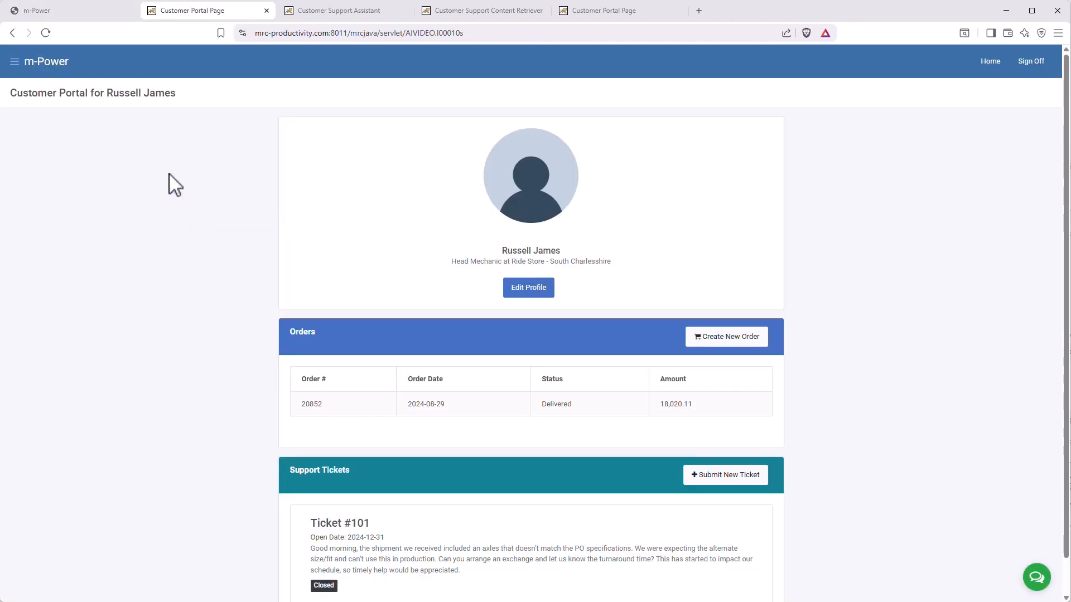
{"action": "left_click", "coordinate": [1036, 577]}
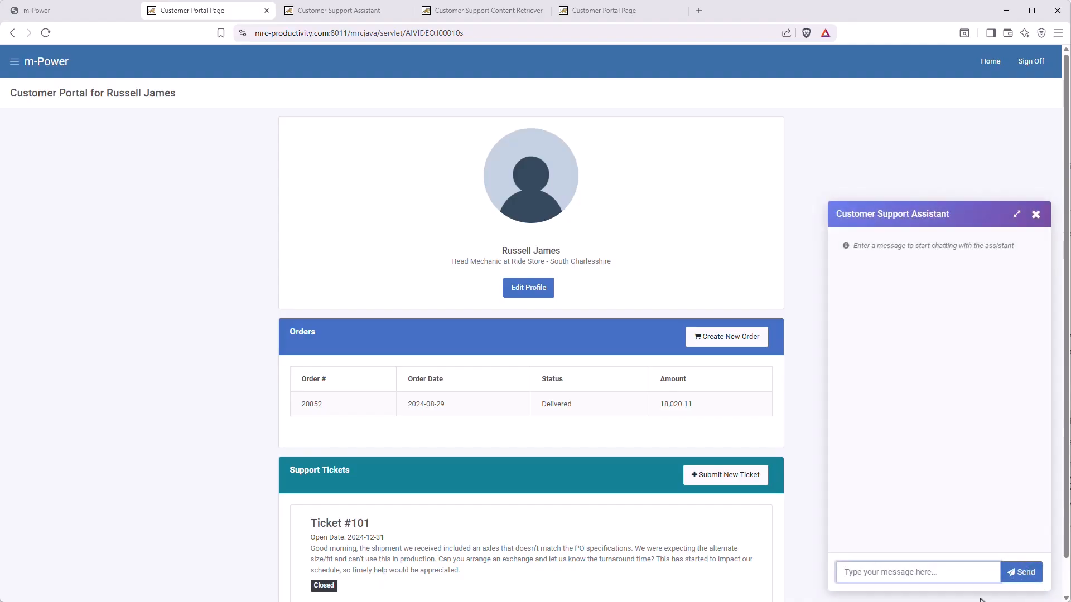
{"action": "type", "text": "what is the warranty for bike frames"}
{"action": "key", "text": "Return"}
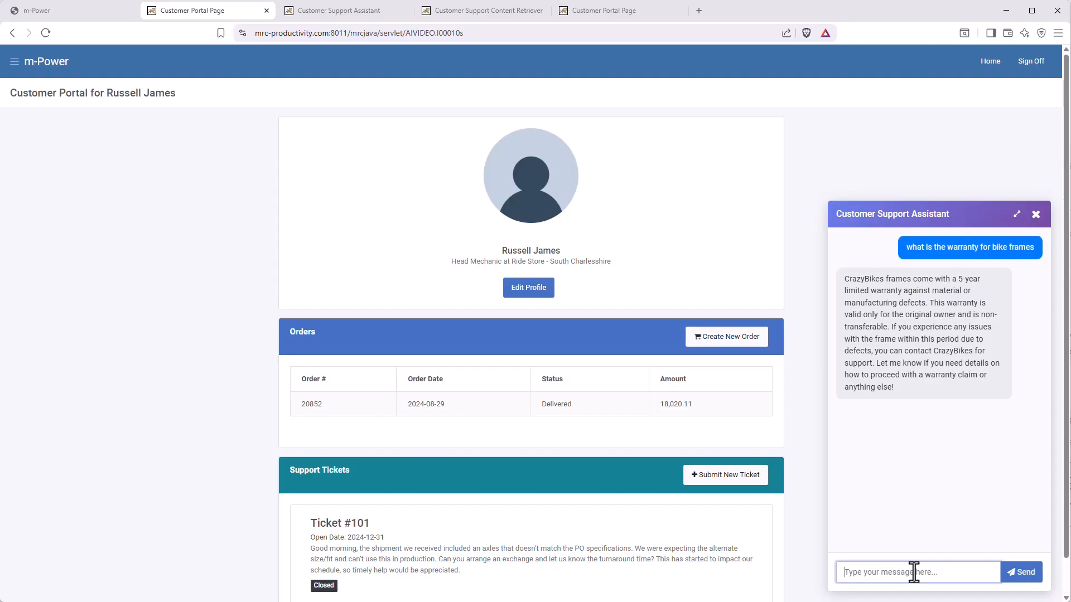
Ask how quickly items ship once ordered, and what to do about squeaky brakes.
{"action": "type", "text": "how quickly are items shipped once ordered?"}
{"action": "key", "text": "Return"}
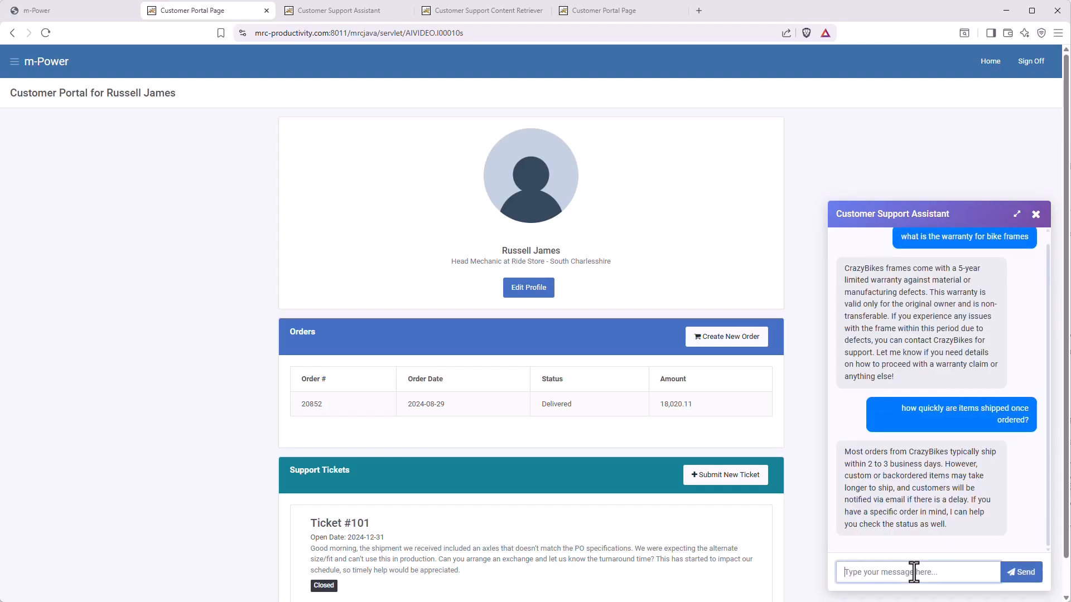
{"action": "type", "text": "My brake"}
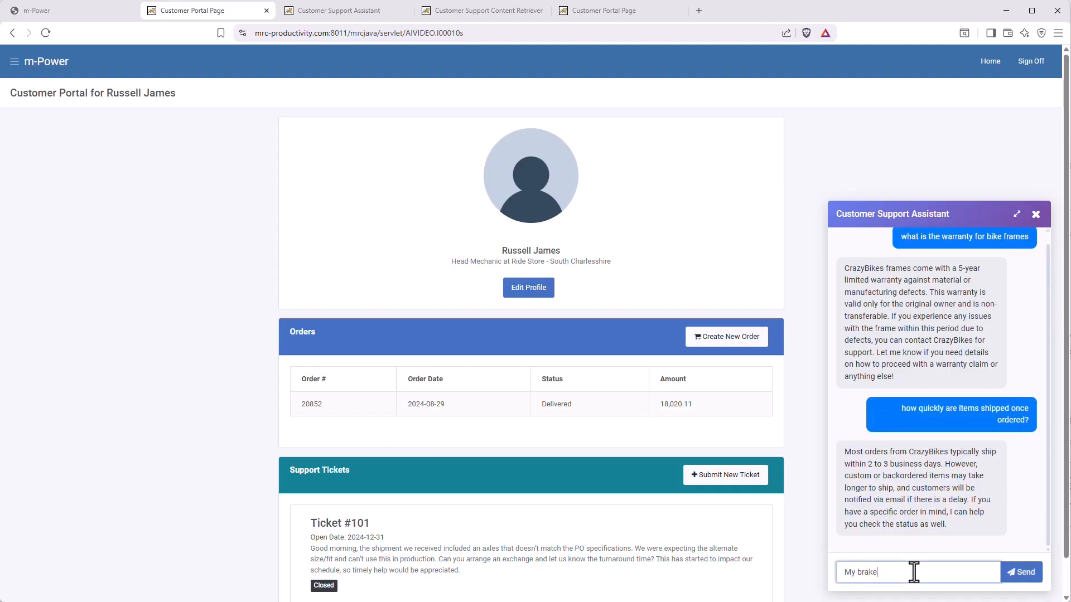
{"action": "type", "text": "s are squeaky. what do "}
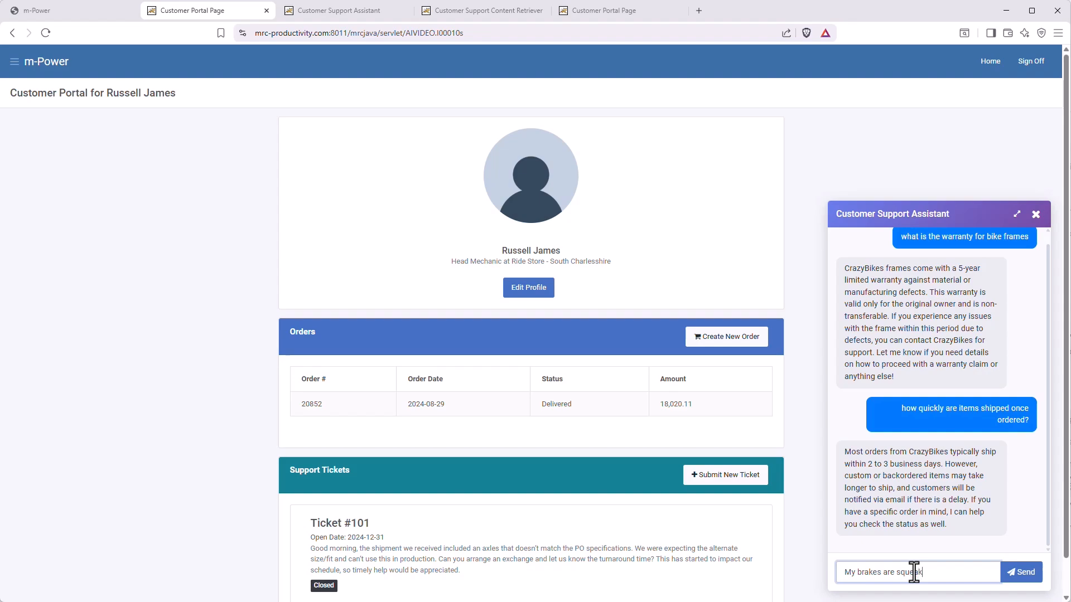
{"action": "type", "text": "i do?"}
{"action": "key", "text": "Return"}
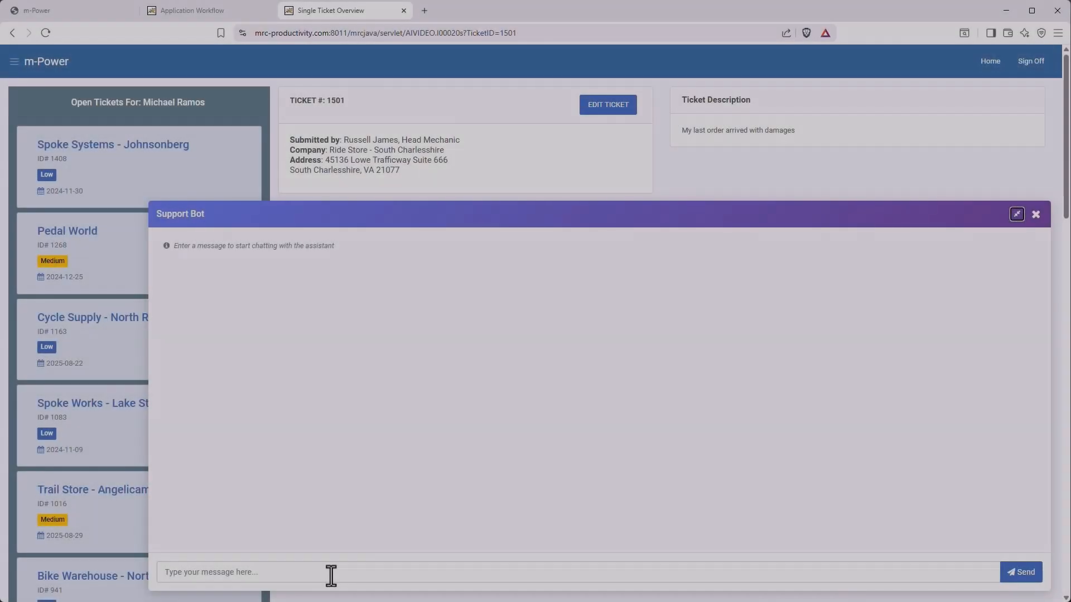
Ask the Support Bot to describe this customer's past tickets and past orders.
{"action": "left_click", "coordinate": [331, 575]}
{"action": "type", "text": "tell me about their past tickets"}
{"action": "key", "text": "Return"}
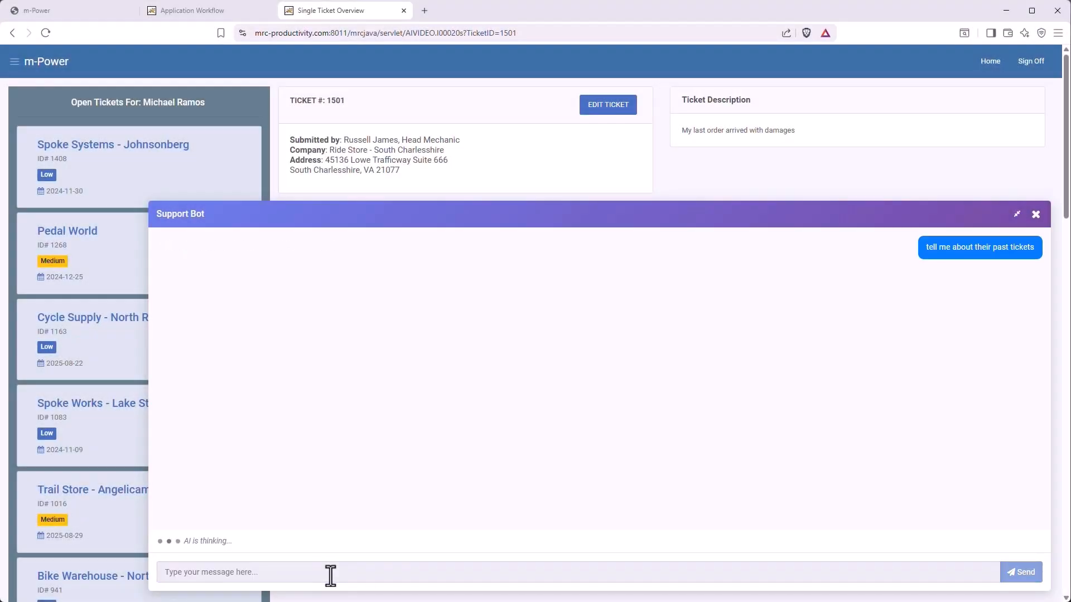
{"action": "type", "text": "tell me about their past orders"}
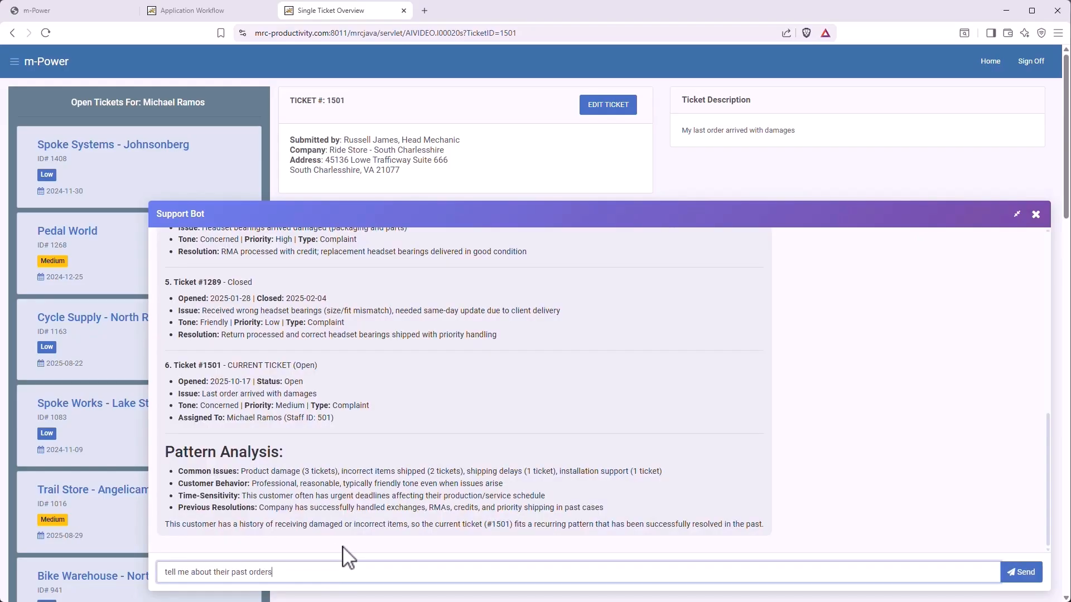
{"action": "key", "text": "Return"}
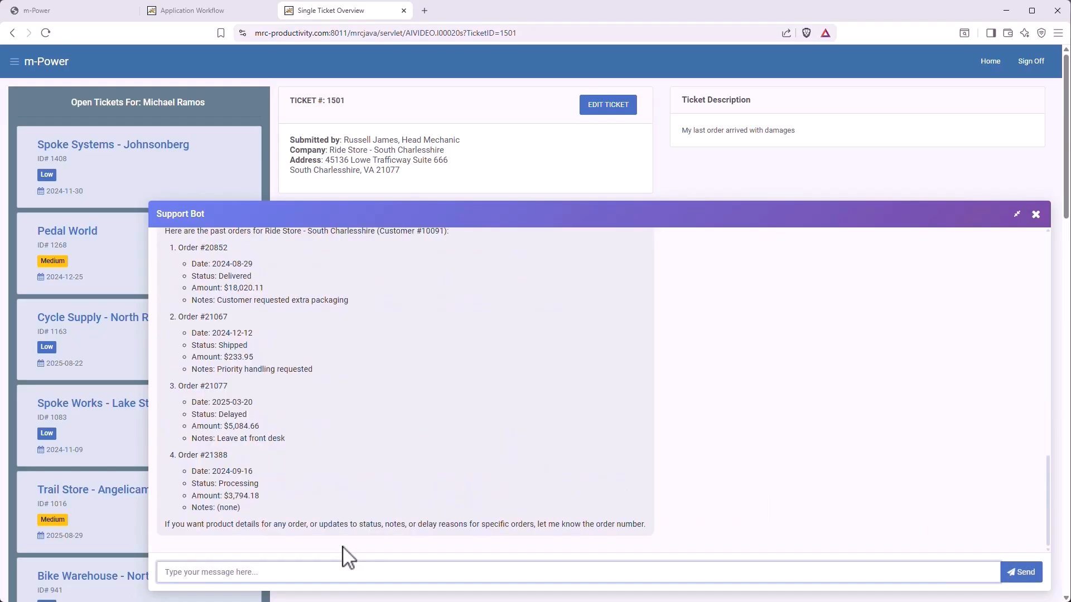
Have the Support Bot change the customer's order status to delayed, confirming with 'yes'.
{"action": "type", "text": "change the status for order 21067 to delayed"}
{"action": "key", "text": "Return"}
{"action": "type", "text": "yes"}
{"action": "key", "text": "Return"}
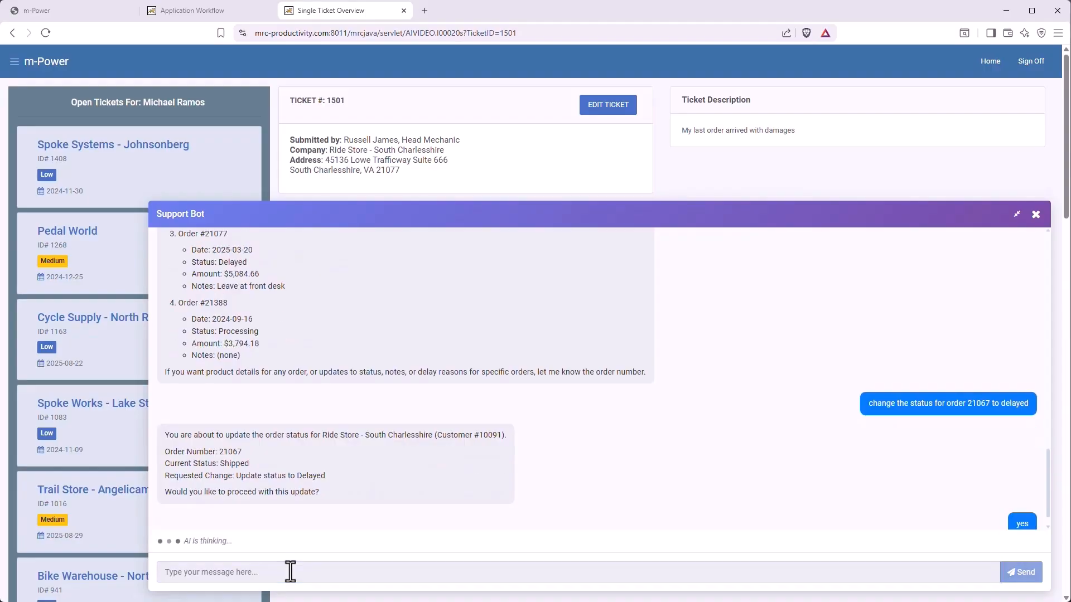